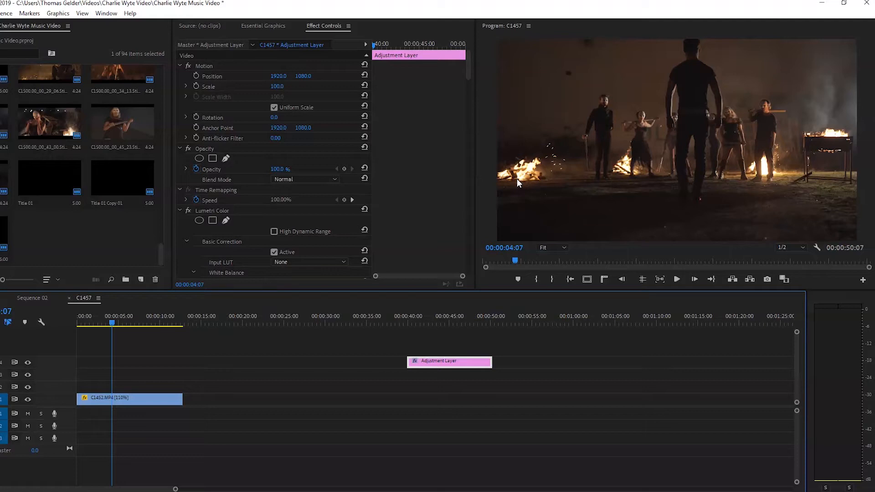
- Select the C1452.MP4 clip on the timeline and switch to the Color workspace
click(137, 399)
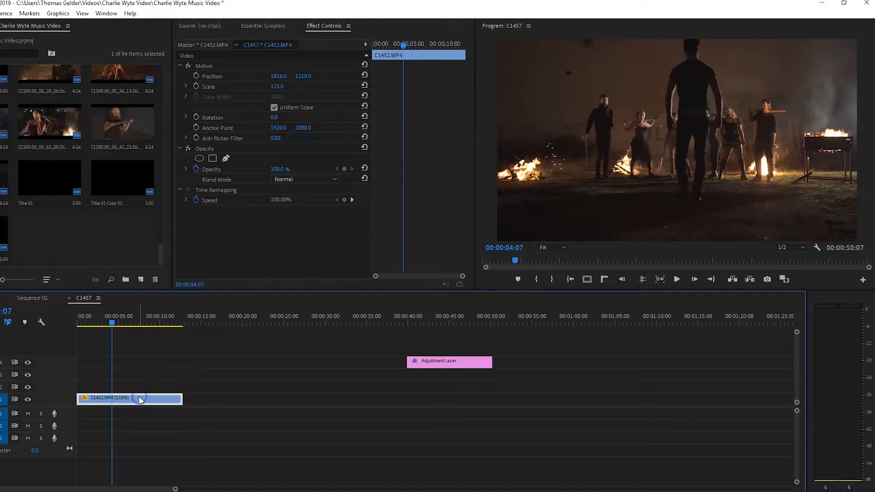
click(107, 13)
mouse_move(137, 26)
click(269, 57)
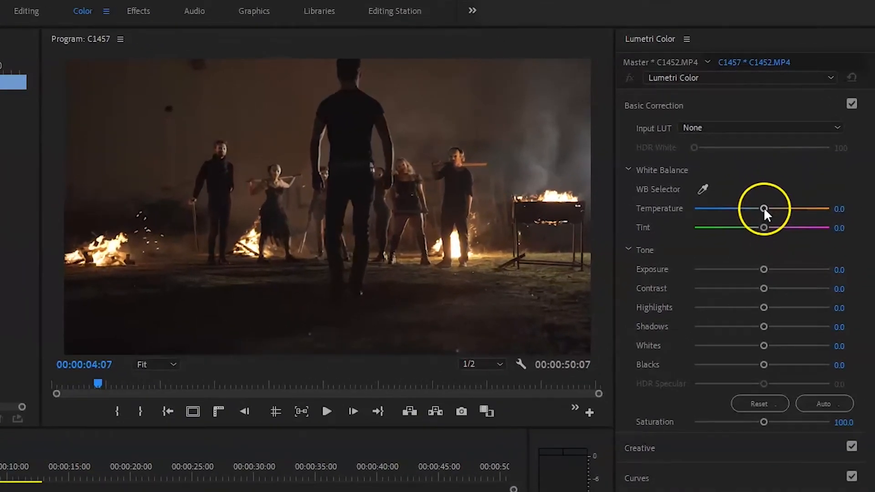
- Warm the clip's white balance by setting Temperature to 8.1 and Tint to -3.0
click(764, 208)
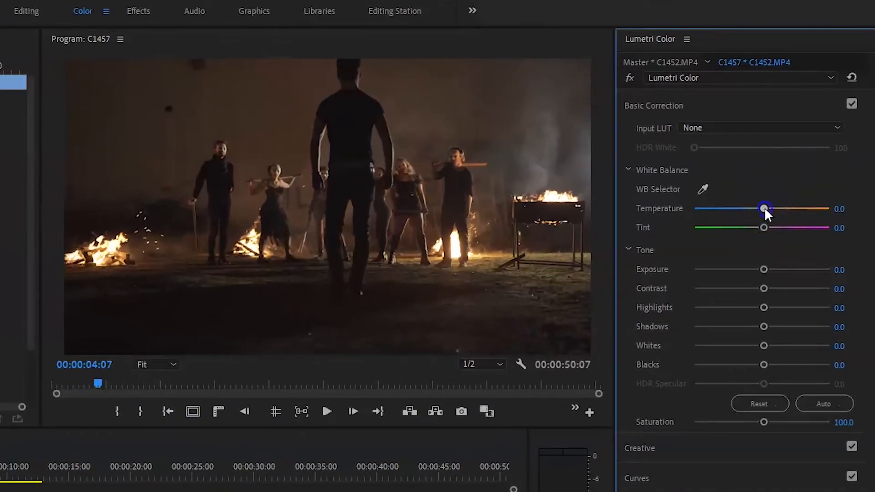
drag(764, 227, 759, 228)
click(841, 228)
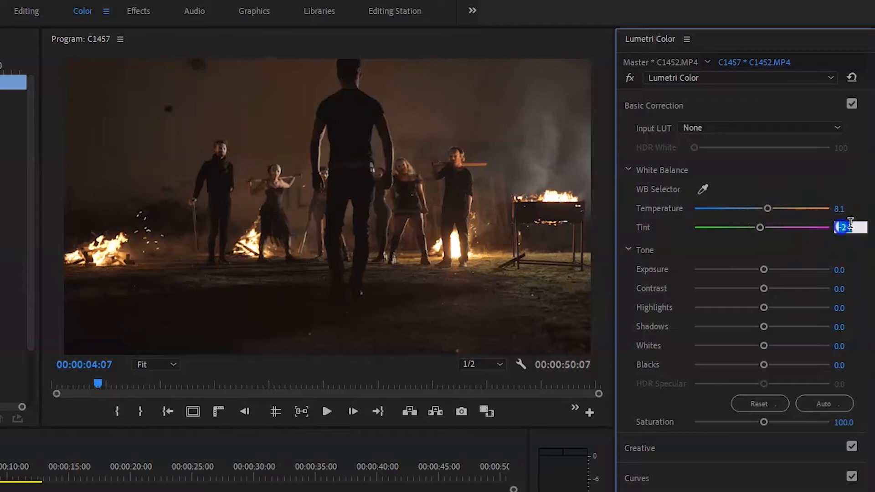
text(-3)
key(Return)
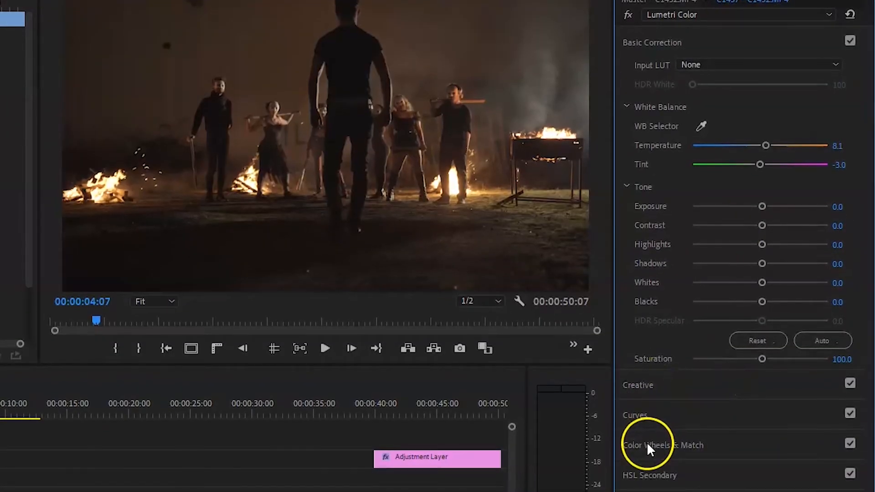
- Tint the midtones slightly warm and the highlights slightly blue with the color wheels, and raise the highlights' brightness slightly
click(647, 443)
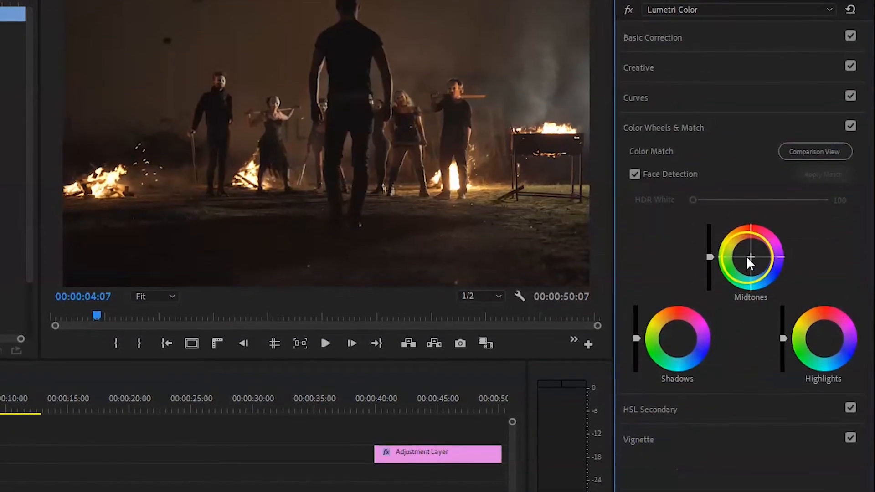
drag(751, 256, 735, 270)
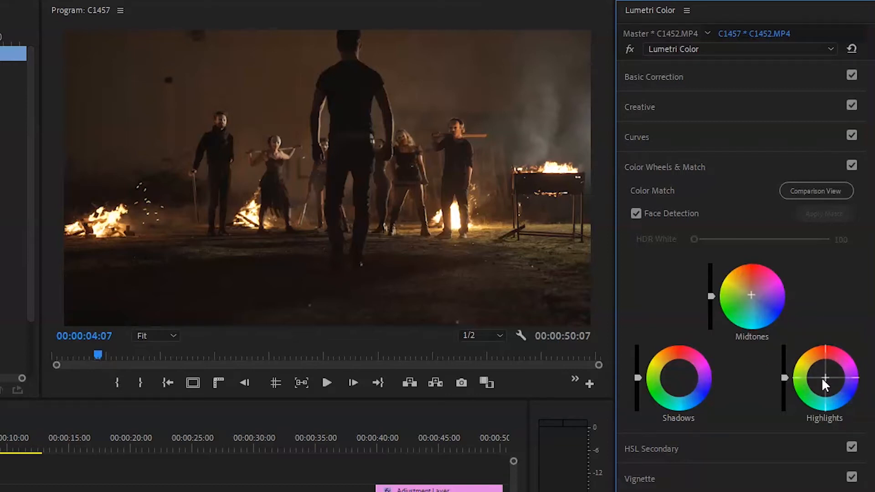
drag(825, 377, 869, 430)
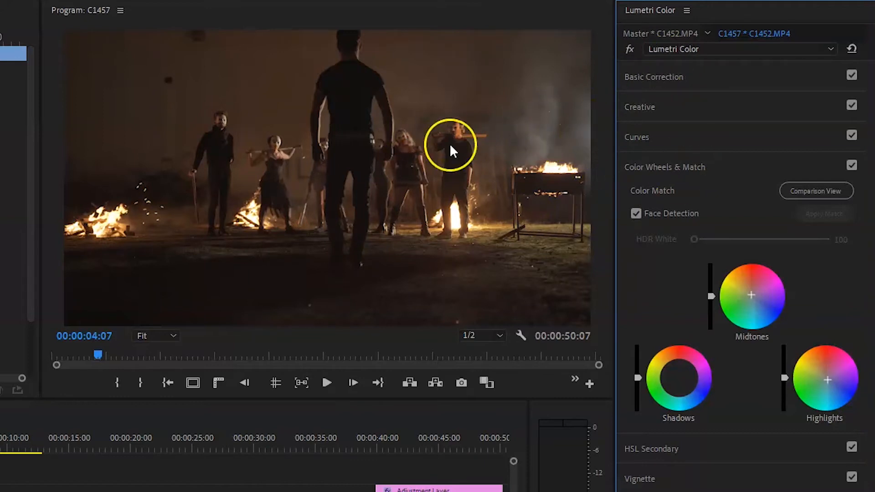
drag(788, 378, 788, 345)
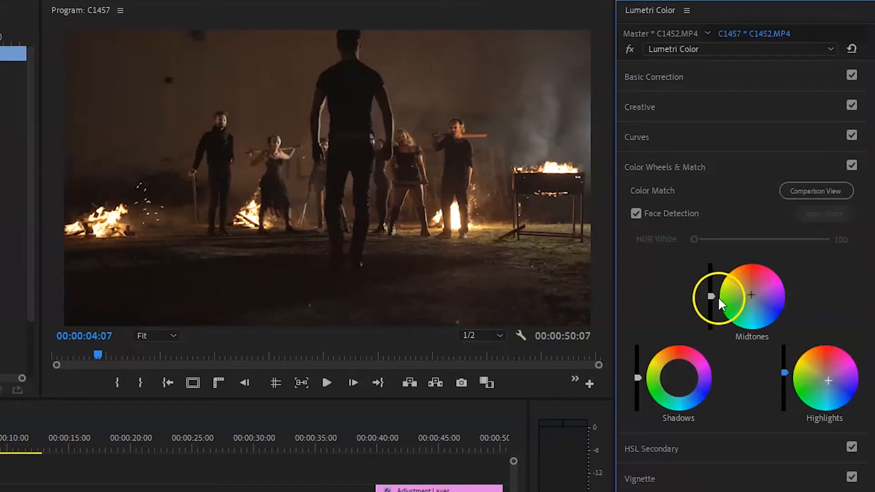
- Darken the midtones slightly and shift the shadows color wheel slightly toward orange-yellow
drag(711, 296, 710, 297)
click(637, 378)
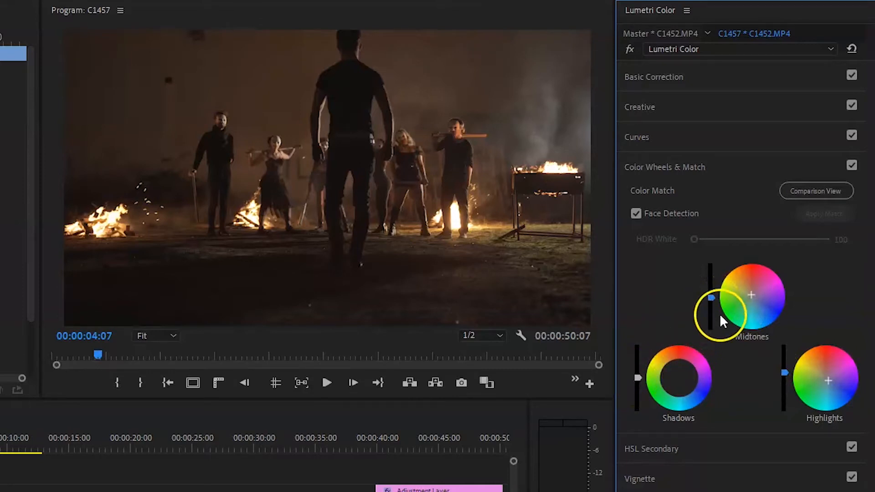
drag(678, 379, 614, 336)
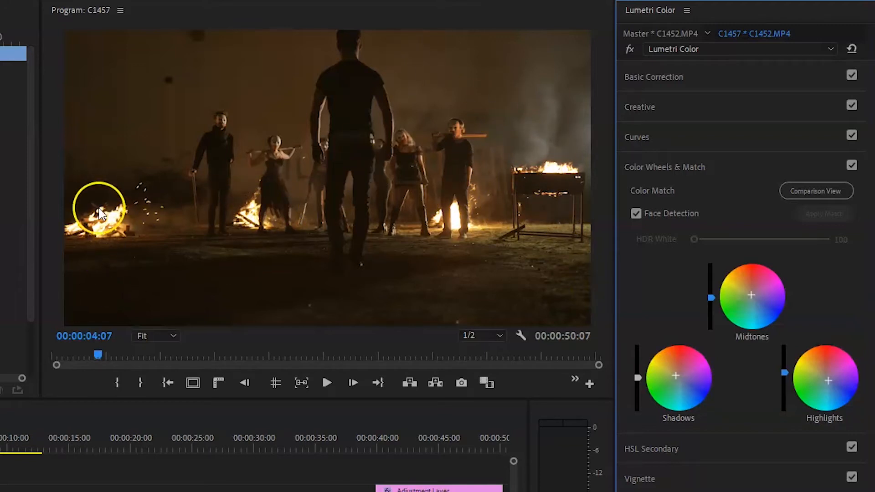
- Key the rightmost violinist's skin tone in HSL Secondary and, with the Color/Gray mask shown, widen the luminance range
click(650, 443)
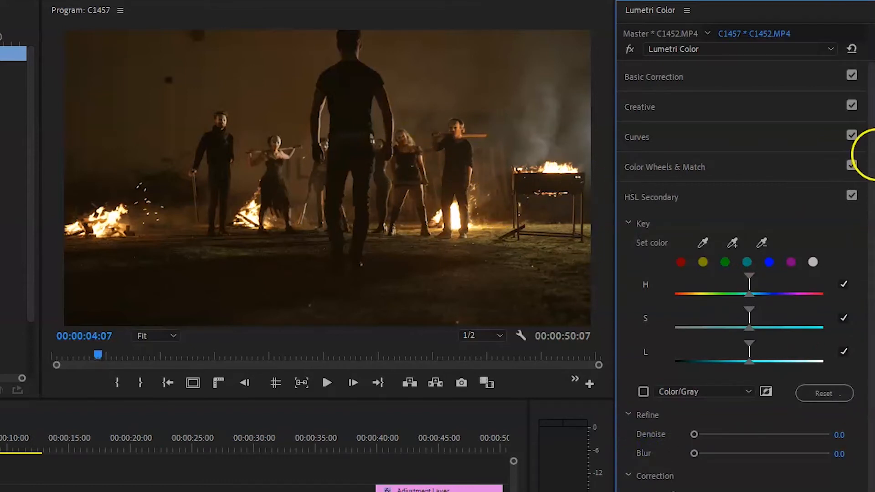
drag(868, 155, 872, 220)
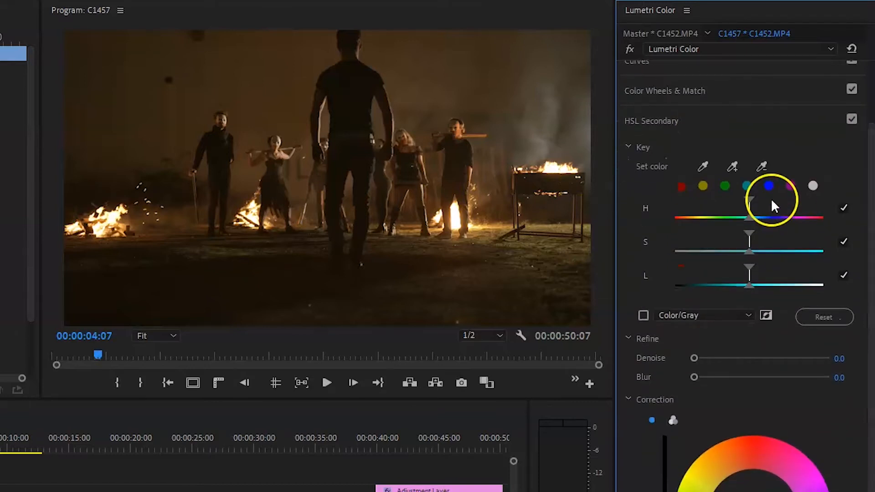
click(703, 169)
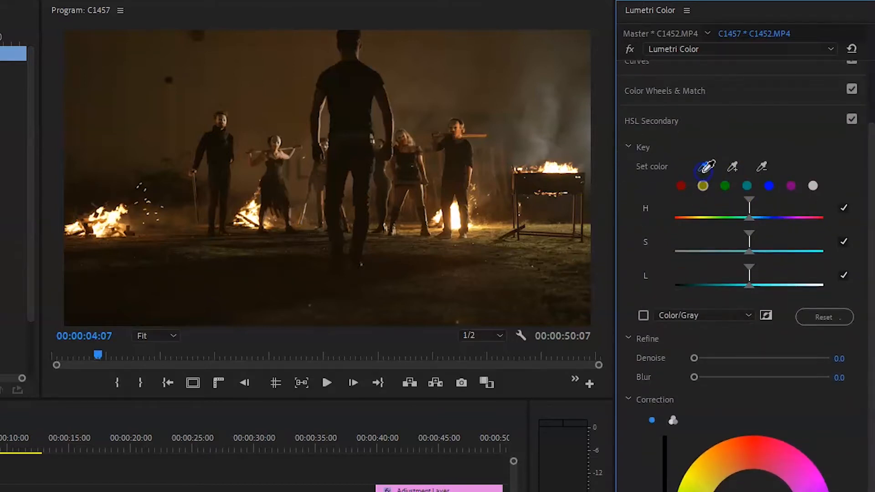
click(458, 133)
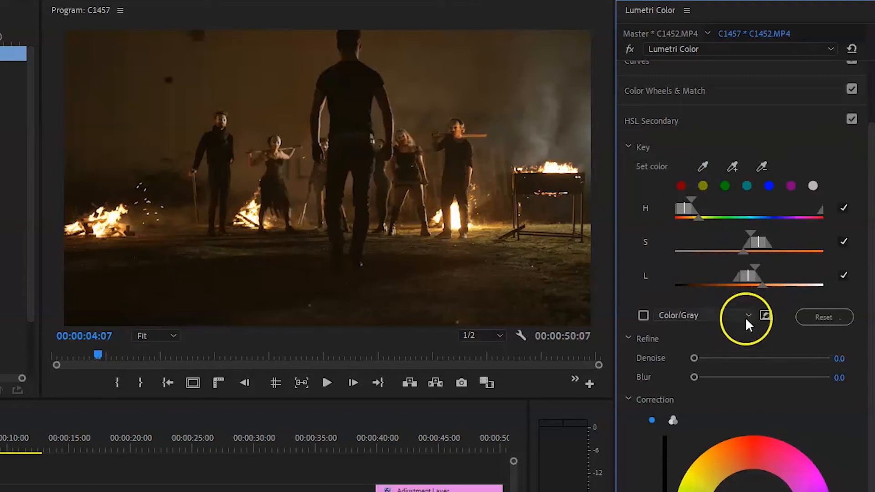
click(642, 317)
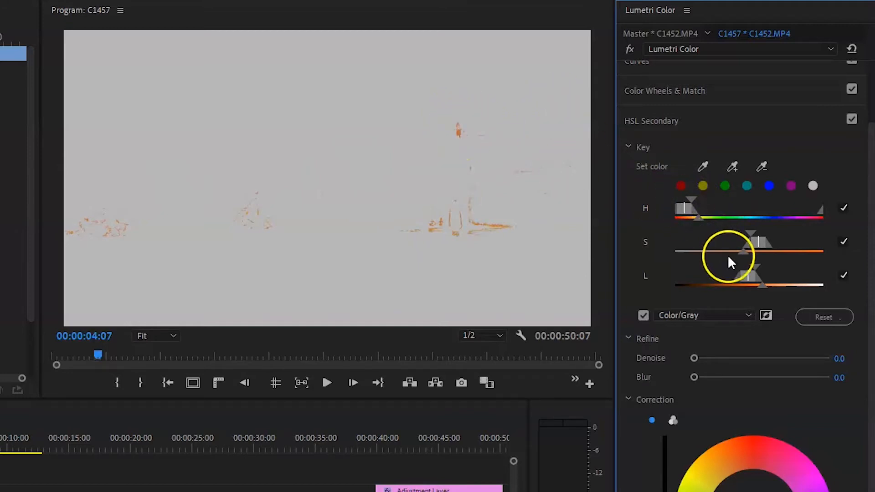
drag(754, 263, 784, 266)
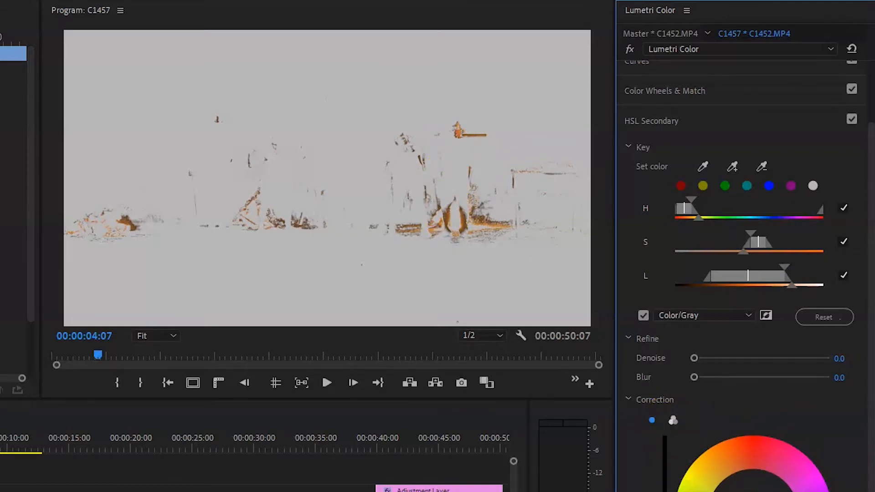
- Hide the key mask and shift the keyed skin tones toward blue with the three-way midtones, shadows and highlights wheels
click(674, 419)
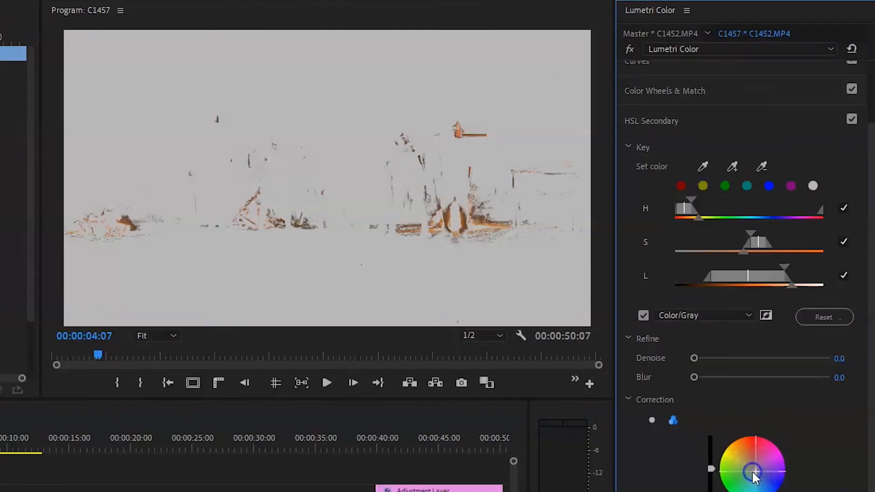
click(643, 313)
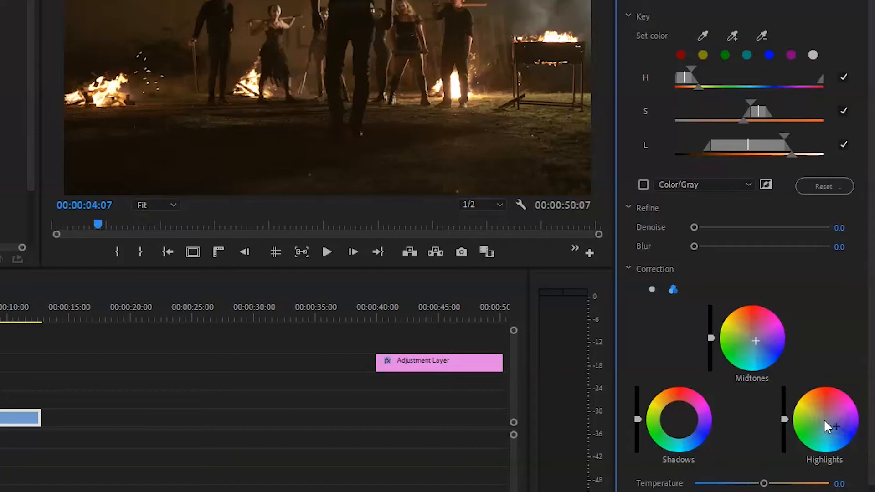
drag(679, 421, 714, 450)
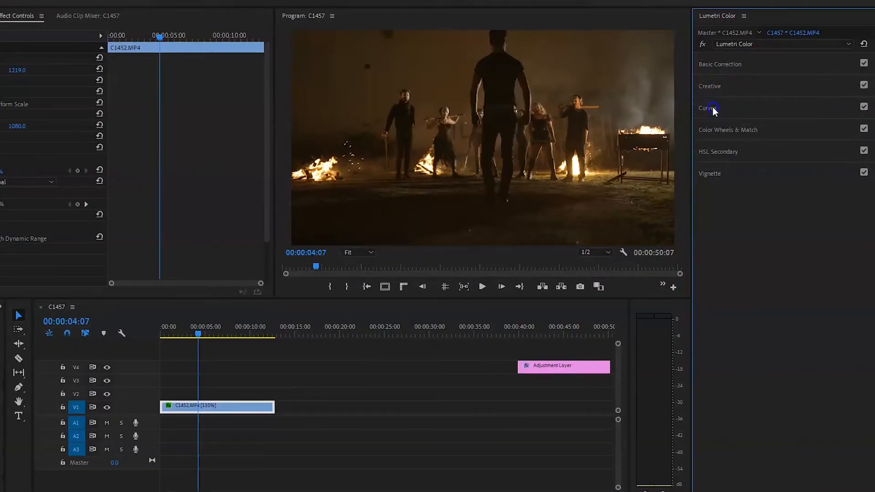
- Shape the red RGB curve with a slightly raised shadow point and a slightly lowered highlight point
click(713, 108)
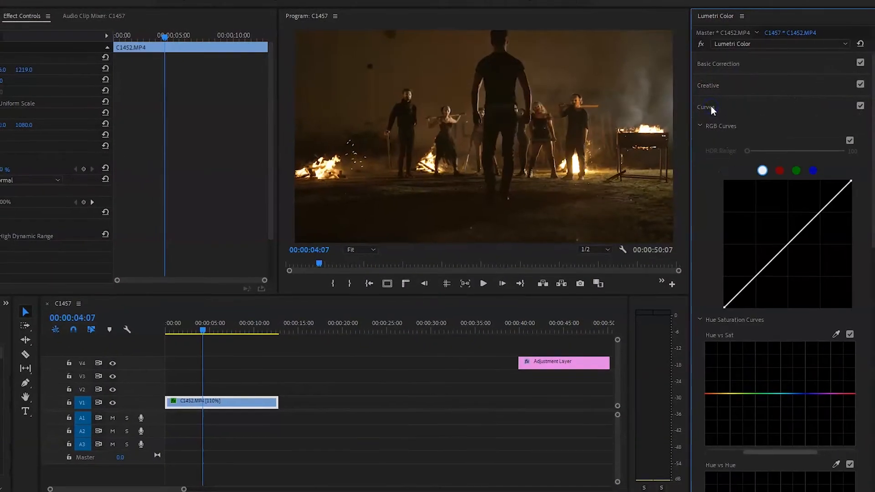
scroll(871, 154, down, 2)
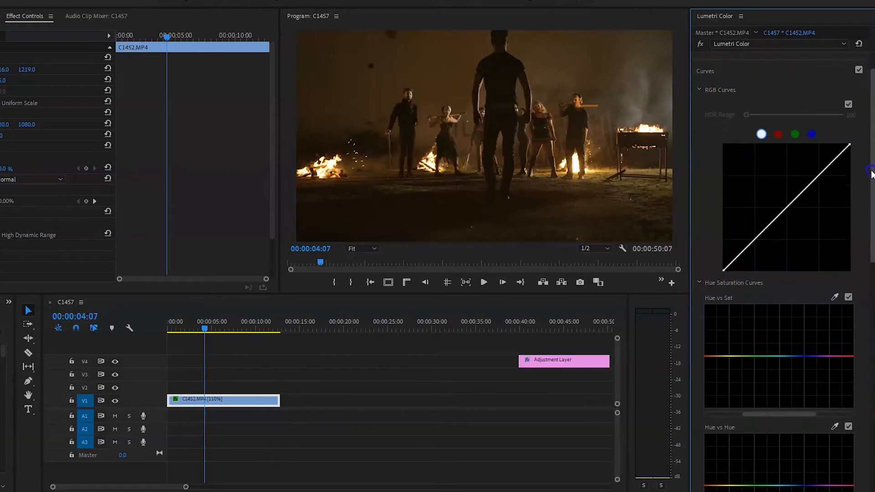
click(778, 134)
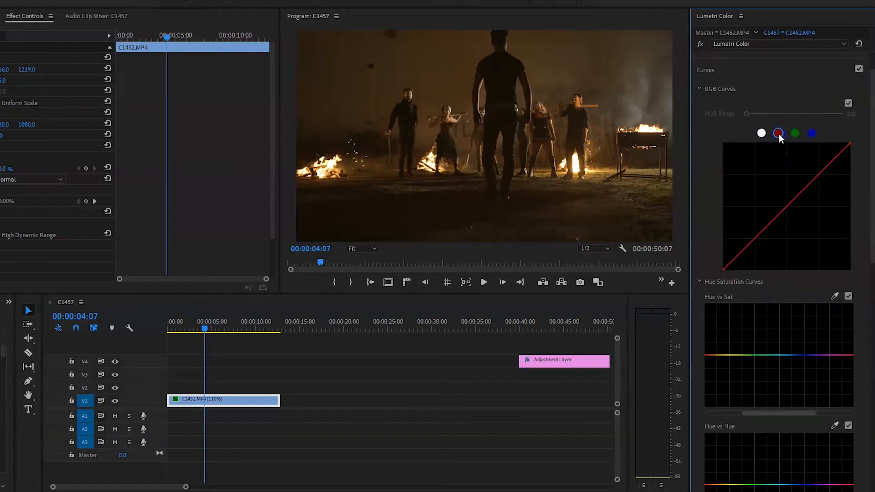
mouse_move(741, 256)
mouse_down()
mouse_move(737, 235)
mouse_move(754, 271)
mouse_move(740, 252)
mouse_up()
drag(789, 193, 823, 175)
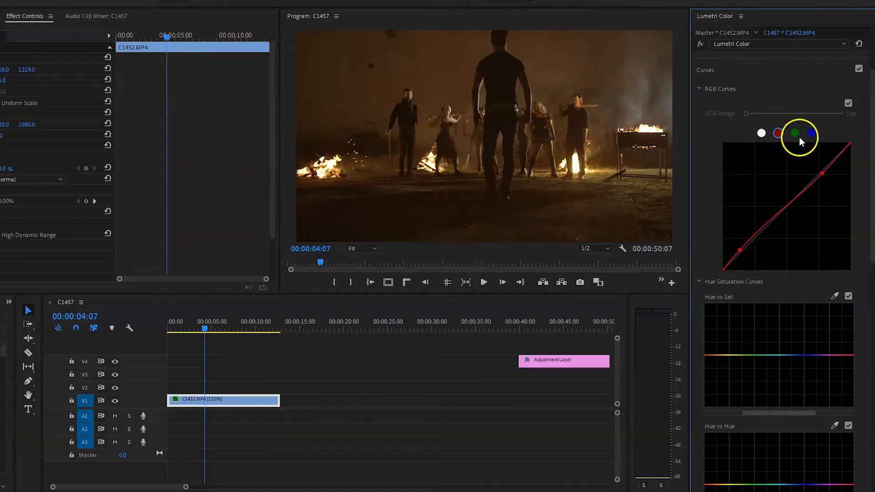
- Shape the blue RGB curve with points that slightly raise the highlights and slightly lower the shadows
click(812, 134)
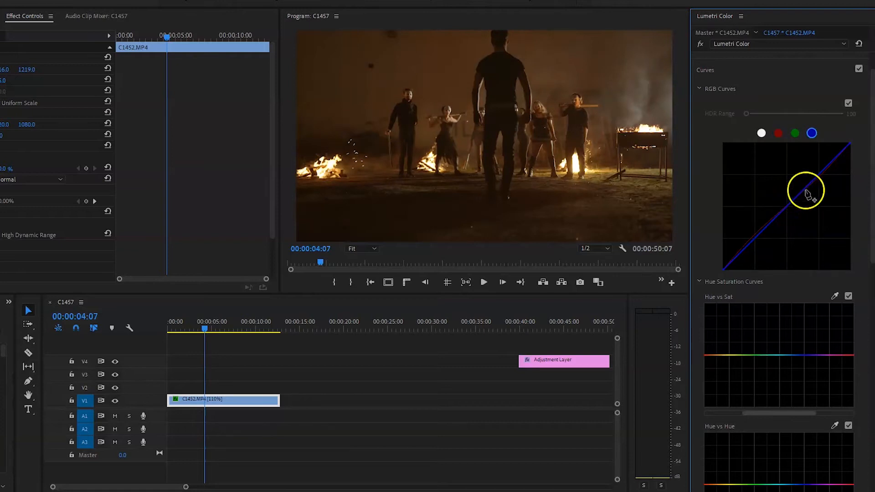
click(823, 167)
drag(823, 168, 830, 161)
click(759, 234)
drag(760, 235, 757, 238)
click(812, 170)
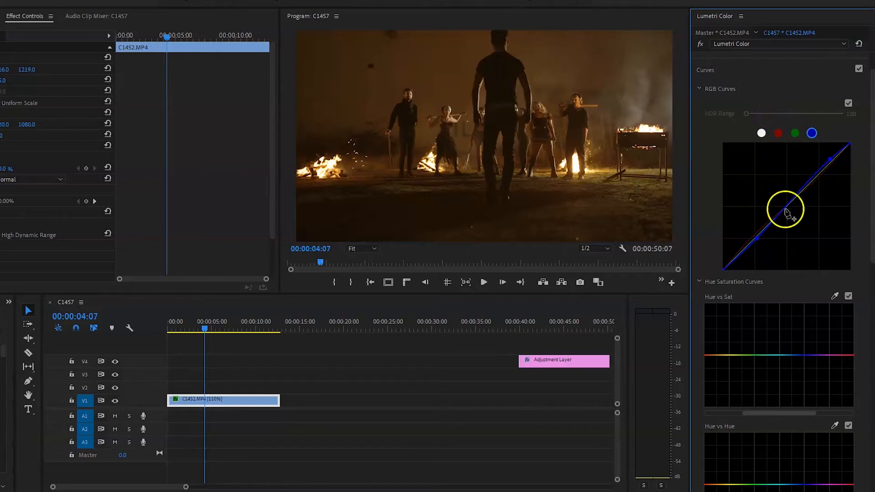
drag(757, 239, 751, 245)
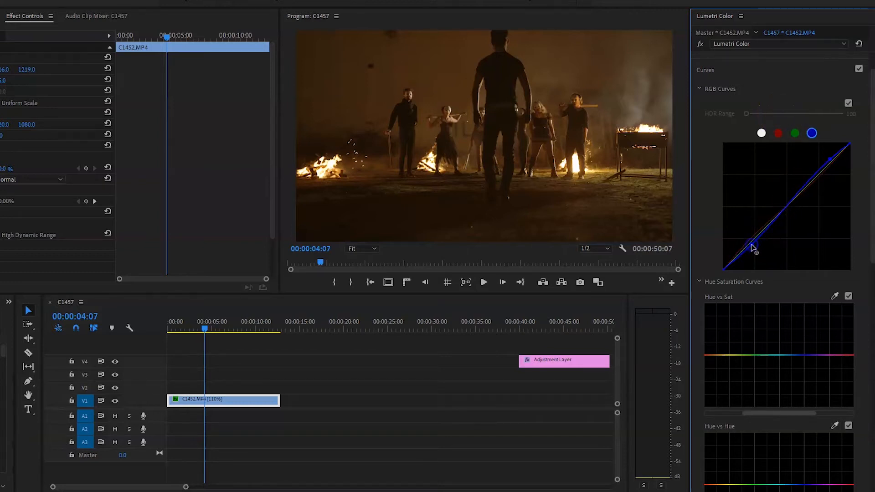
- Return the red curve's black point to the graph's corner and reduce the lift of its shadow point
click(778, 133)
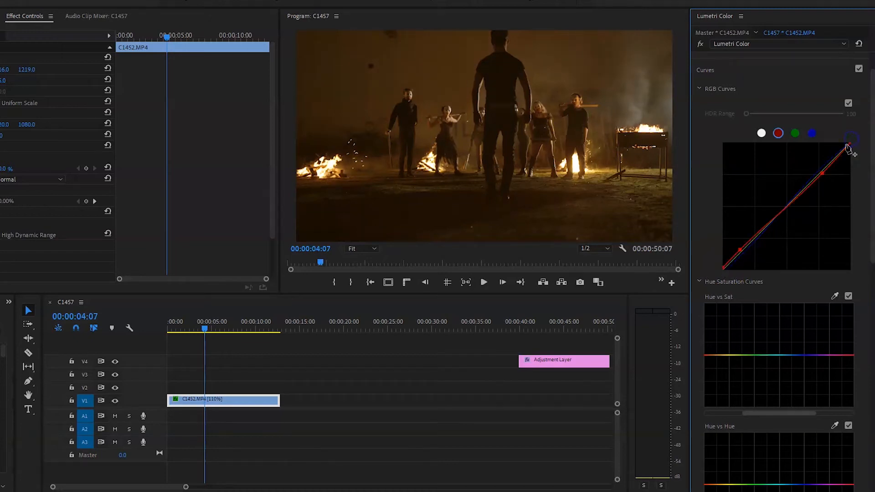
drag(725, 270, 719, 272)
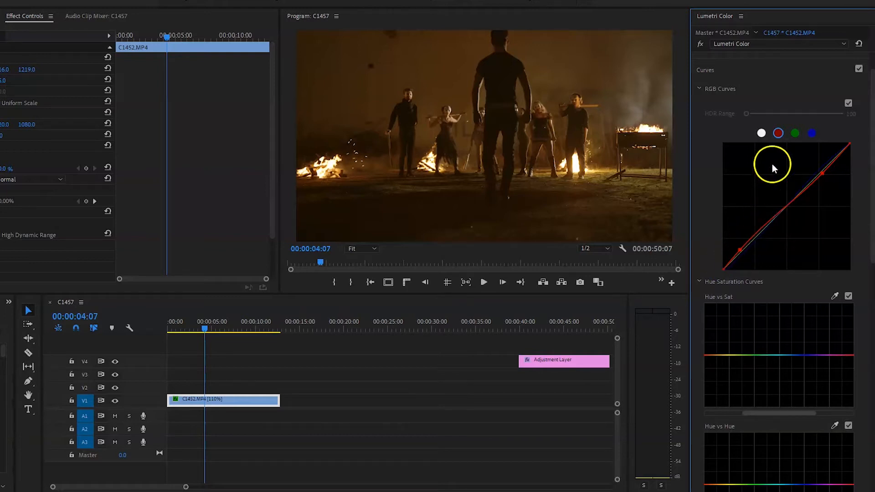
drag(740, 250, 742, 249)
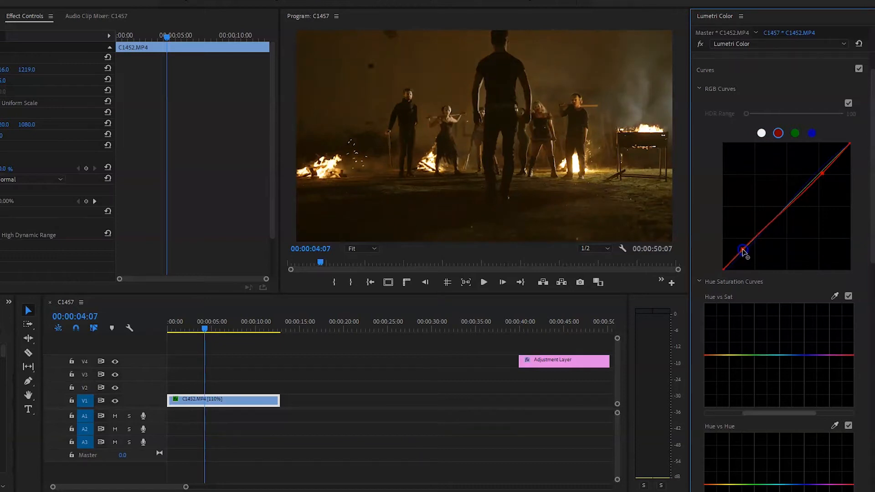
- Anchor the blue curve's black point in the graph's corner and collapse the Curves section
click(813, 134)
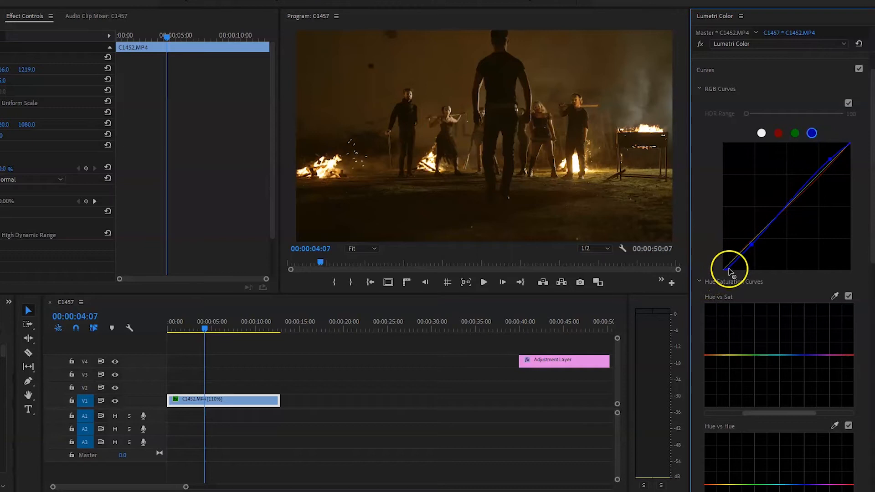
drag(725, 271, 724, 271)
click(752, 245)
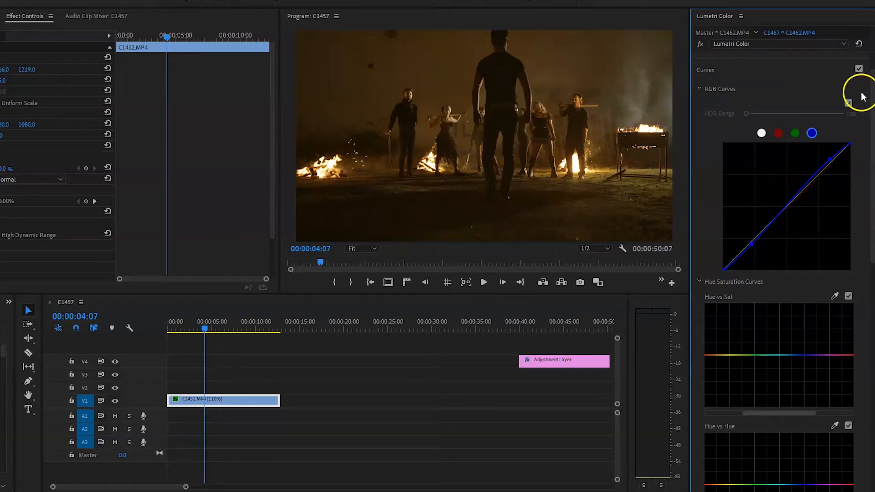
scroll(872, 100, up, 2)
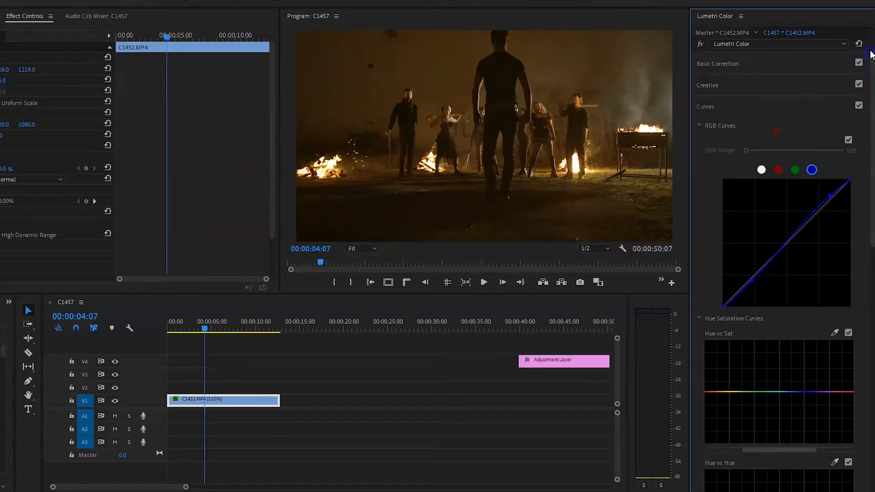
click(706, 106)
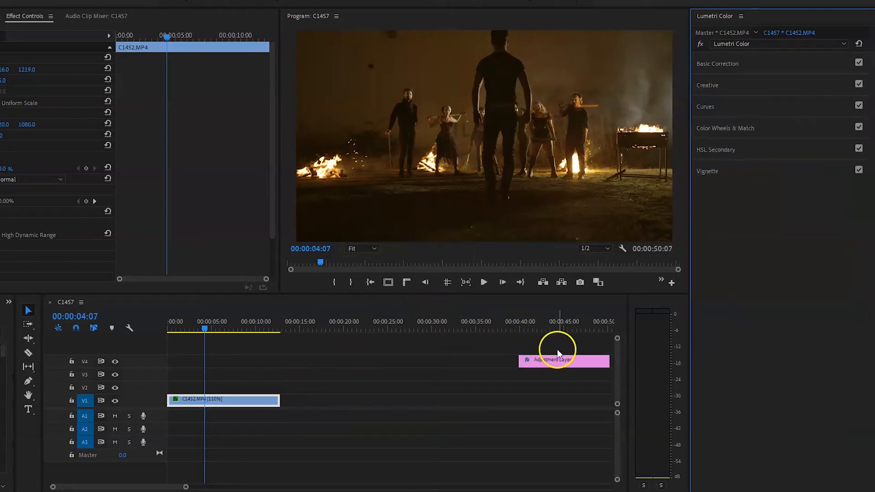
- Move the adjustment layer to the start of track V3, above the C1452.MP4 clip
drag(559, 362, 203, 376)
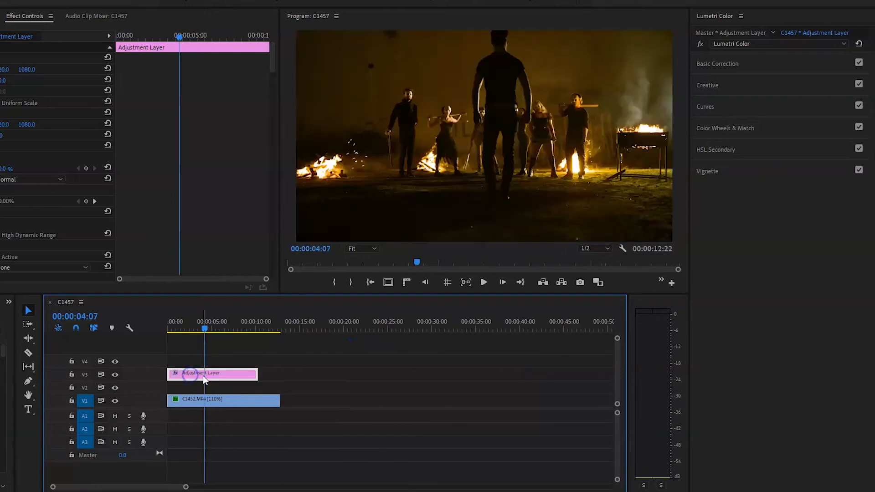
- Reset the adjustment layer's Lumetri Color effect and apply the Creative look Fuji REALA 500D Kodak 2393 (by Adobe)
click(859, 44)
click(788, 57)
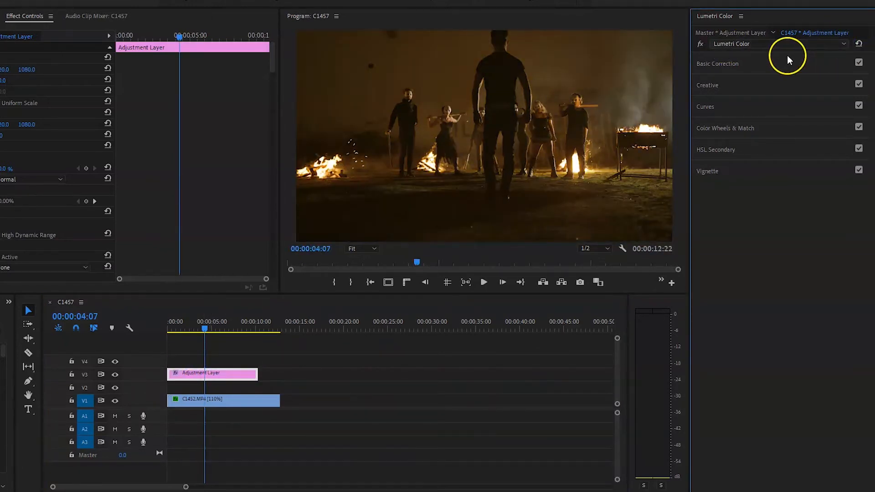
click(783, 80)
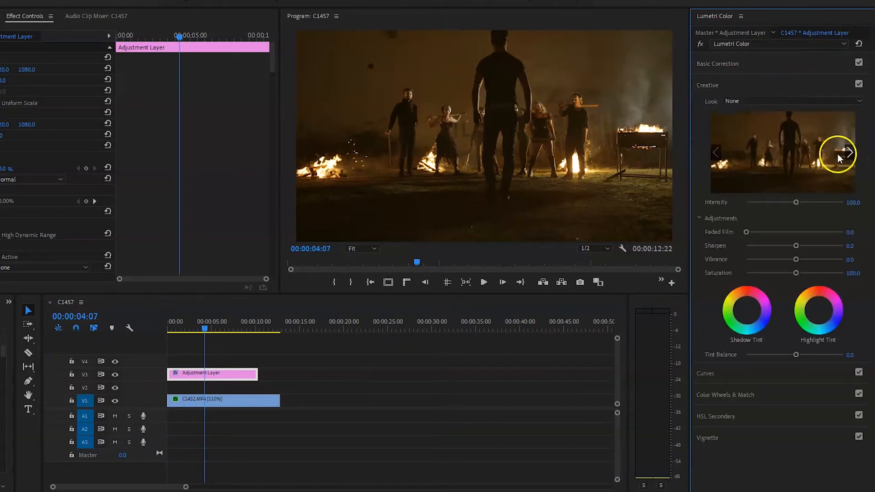
click(849, 152)
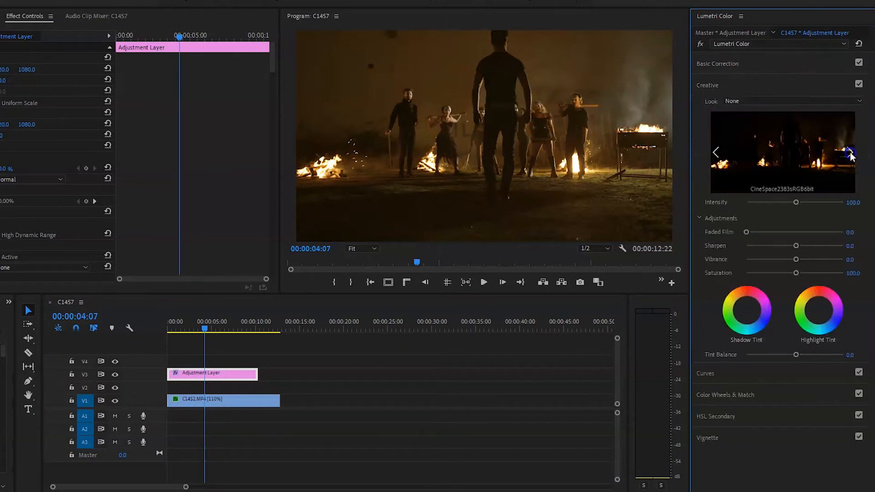
click(716, 152)
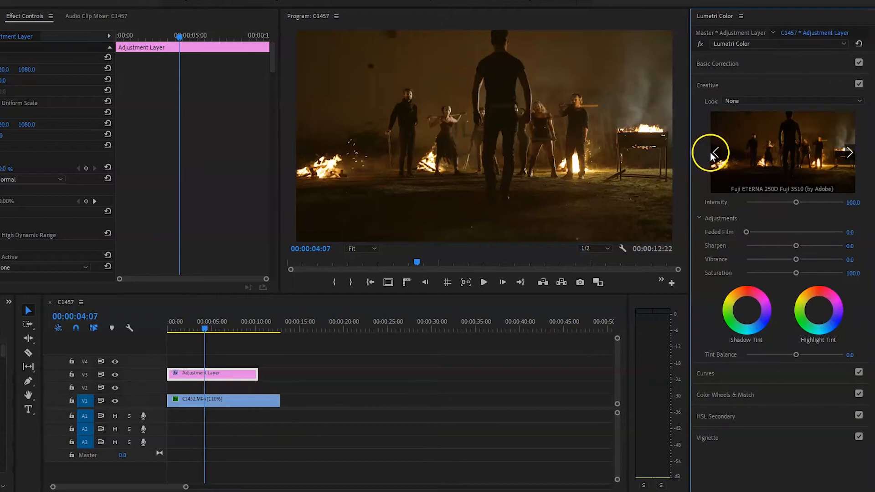
click(829, 152)
click(849, 154)
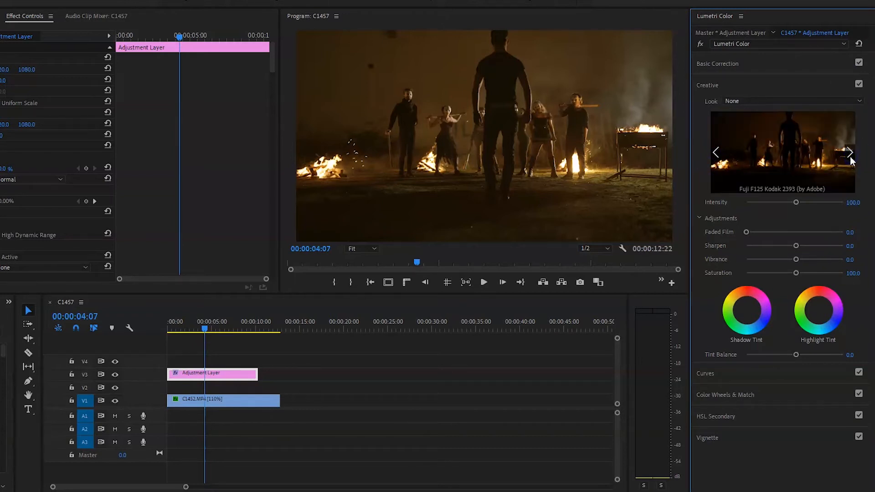
click(850, 155)
click(801, 153)
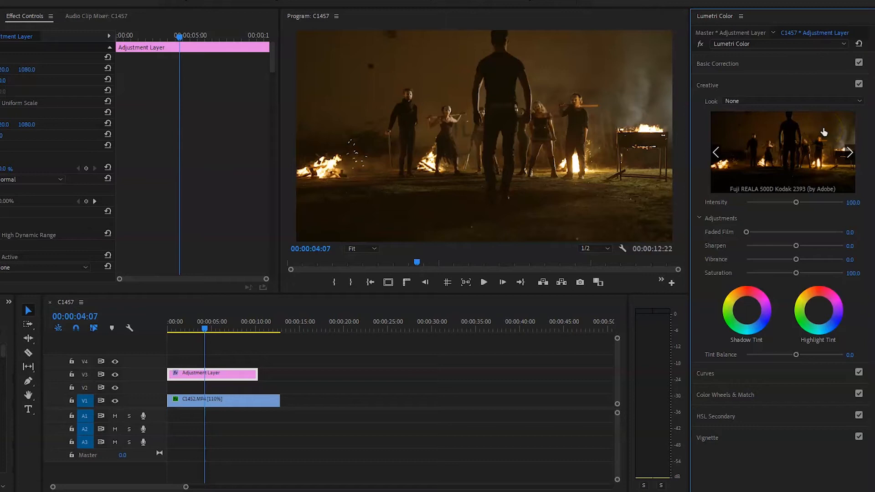
click(788, 151)
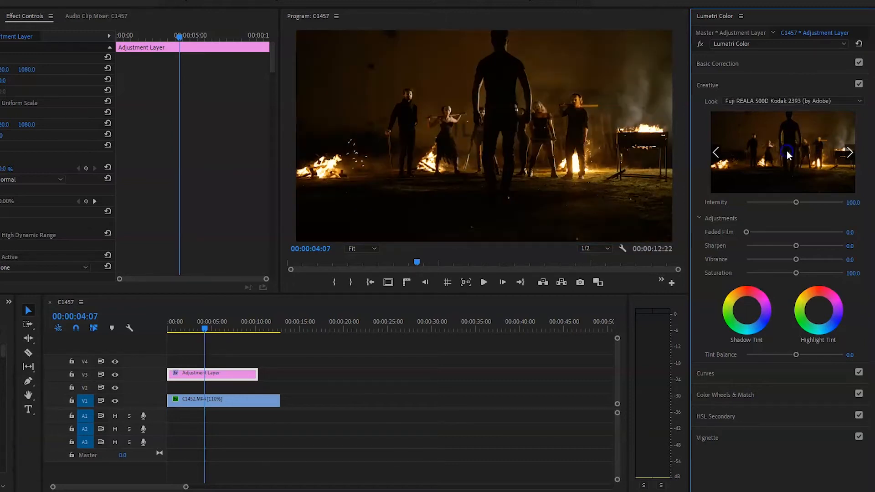
- Set the Creative look's Intensity to 60 and its Sharpen adjustment to 10
click(853, 203)
text(80)
key(Return)
click(854, 202)
text(60)
key(Return)
click(853, 245)
text(10)
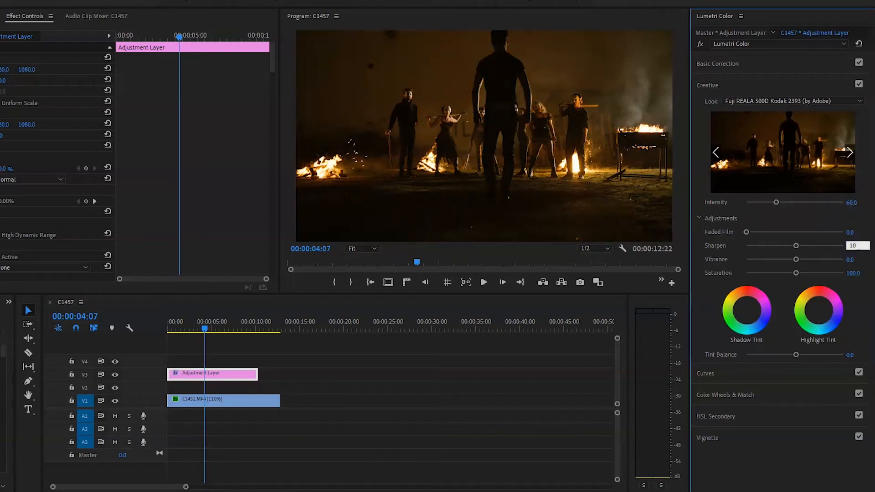
key(Return)
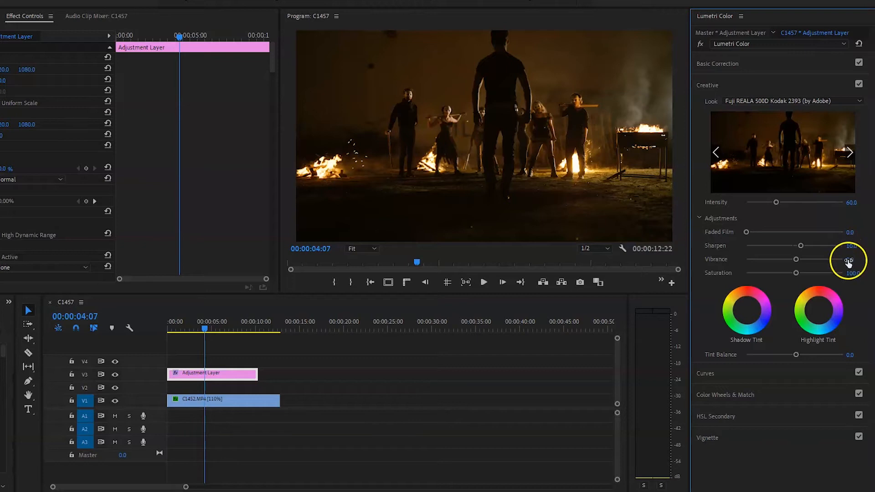
- Raise the Creative Vibrance to about 22.2 and set the Creative Saturation to 105
mouse_move(797, 259)
mouse_down()
mouse_move(820, 261)
mouse_move(760, 260)
mouse_move(805, 262)
mouse_up()
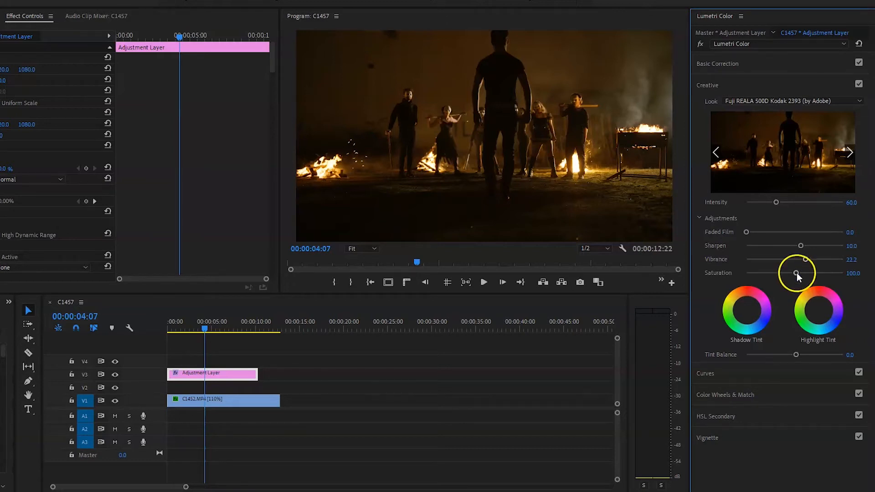
mouse_move(799, 276)
mouse_down()
mouse_move(828, 277)
mouse_move(798, 277)
mouse_up()
click(857, 273)
text(105)
key(Return)
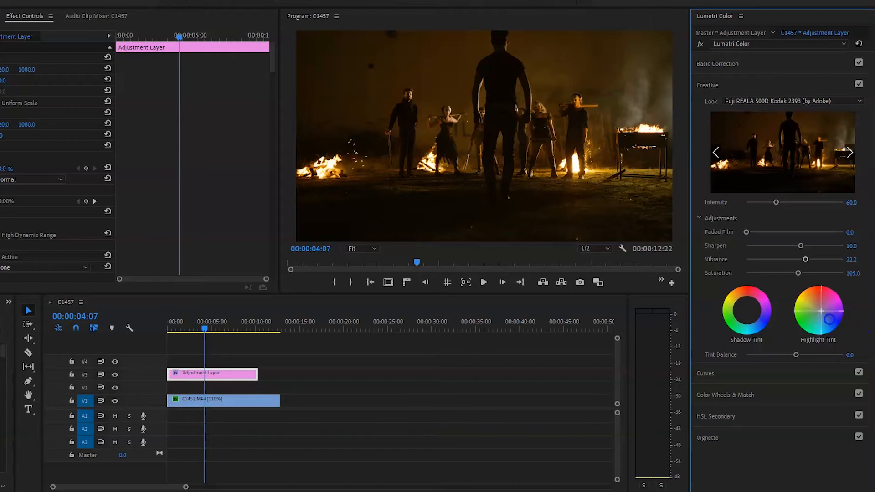
- Push the Creative shadow tint slightly toward orange-yellow and raise the tint balance slightly
drag(745, 311, 726, 296)
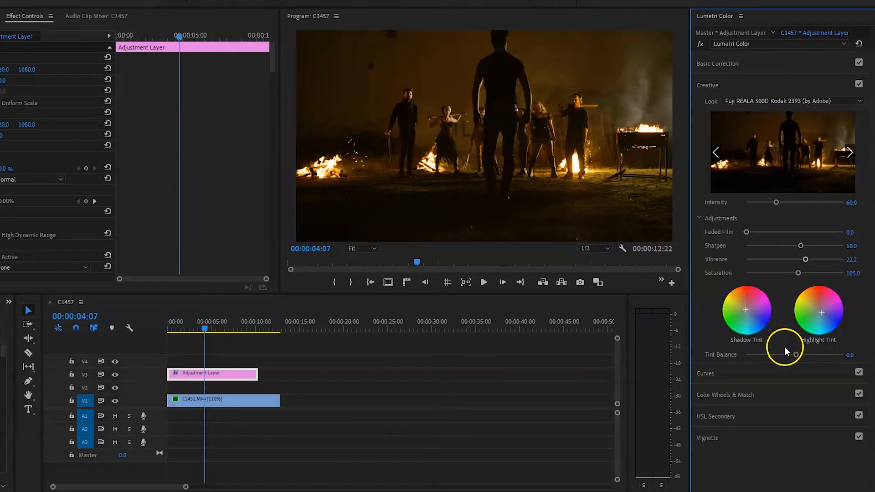
drag(796, 357, 807, 358)
- In Basic Correction, set the adjustment layer's Highlights to about 15.7, Shadows to -10 and Whites to 5
click(727, 63)
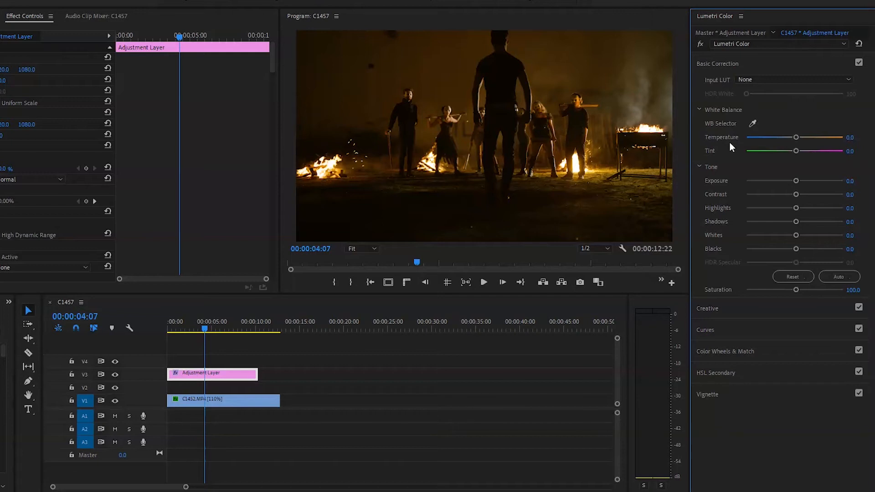
drag(795, 208, 803, 209)
drag(795, 222, 791, 222)
click(850, 222)
text(-10)
key(Return)
click(852, 235)
text(5)
key(Return)
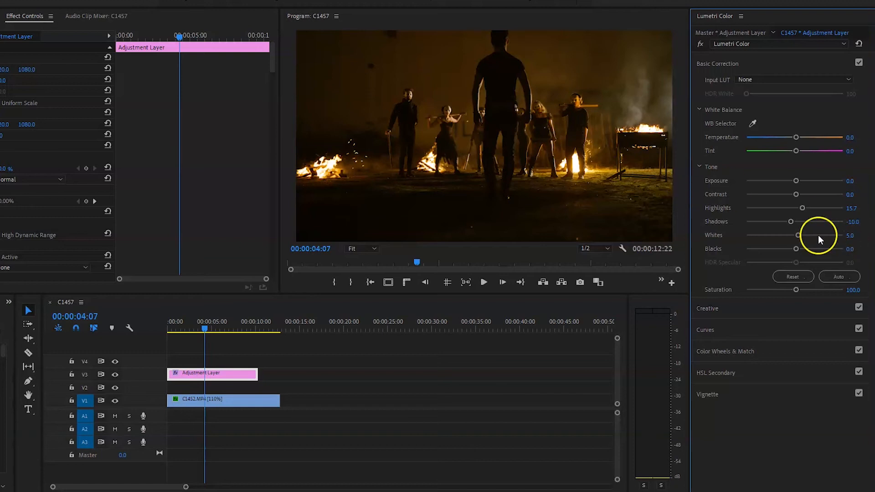
- Raise the Basic Correction Whites to 20, Highlights to about 24.3 and Contrast to about 25.4
drag(799, 234, 799, 238)
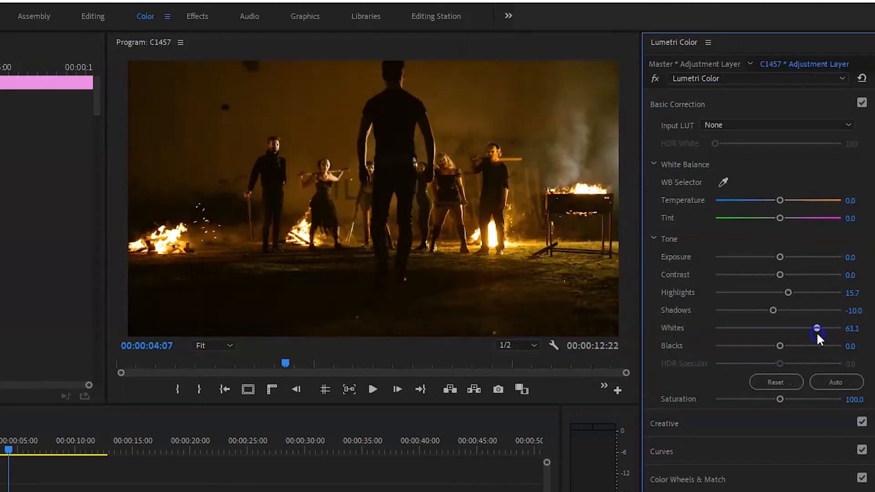
mouse_move(784, 331)
mouse_down()
mouse_move(813, 333)
mouse_move(772, 333)
mouse_move(802, 333)
mouse_move(782, 332)
mouse_move(791, 333)
mouse_up()
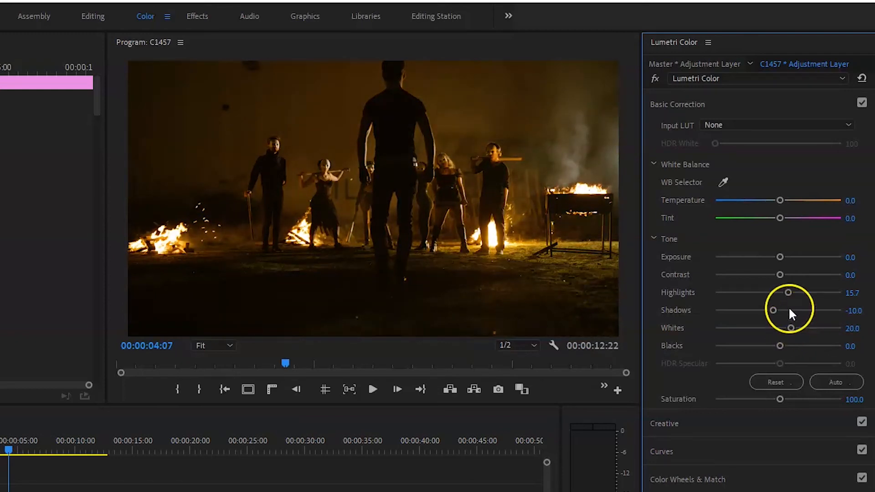
mouse_move(787, 298)
mouse_down()
mouse_move(819, 297)
mouse_move(794, 292)
mouse_up()
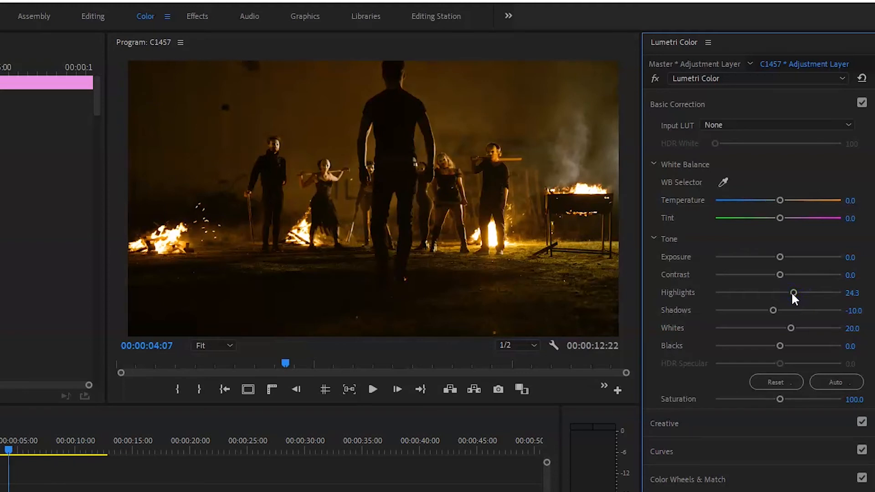
mouse_move(779, 274)
mouse_down()
mouse_move(802, 275)
mouse_move(792, 274)
mouse_up()
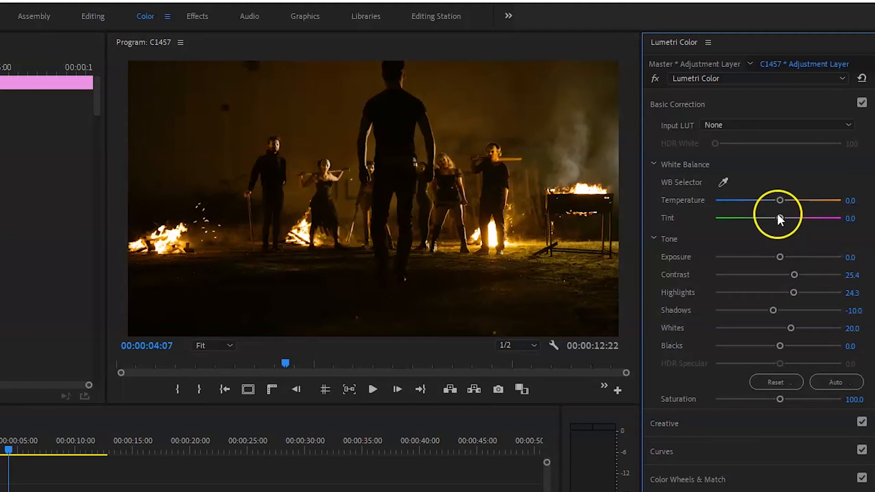
- Warm the white balance with Temperature at about 10.3 and Tint at about -2.7
mouse_move(780, 203)
mouse_down()
mouse_move(730, 213)
mouse_move(809, 211)
mouse_move(784, 209)
mouse_up()
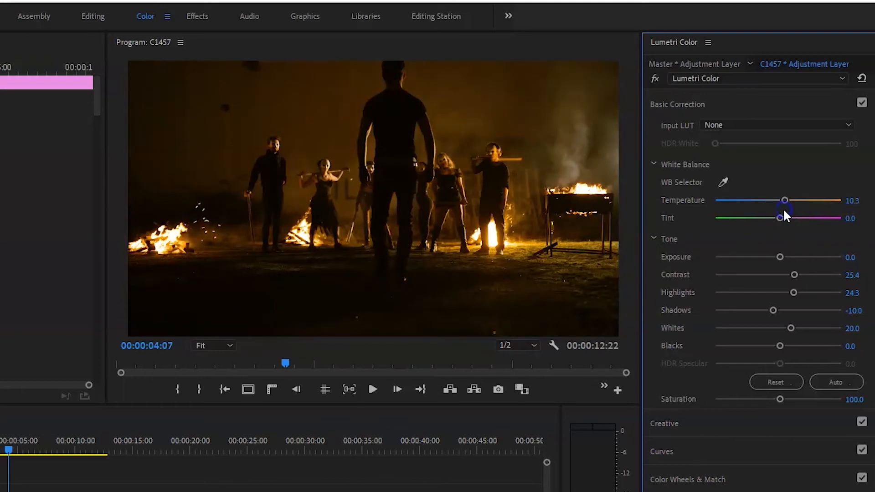
drag(778, 217, 775, 217)
- Set Blacks to -3, save the project, and lower Blacks slightly further to about -4.9
click(850, 346)
text(-3)
key(Return)
click(674, 295)
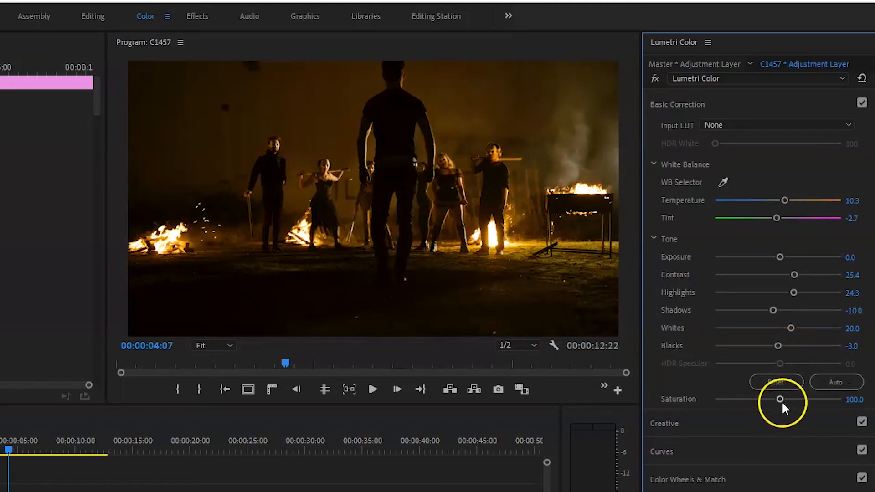
key(ctrl+s)
mouse_move(778, 346)
mouse_down()
mouse_move(734, 345)
mouse_move(814, 345)
mouse_move(741, 345)
mouse_move(794, 344)
mouse_move(766, 345)
mouse_move(776, 345)
mouse_up()
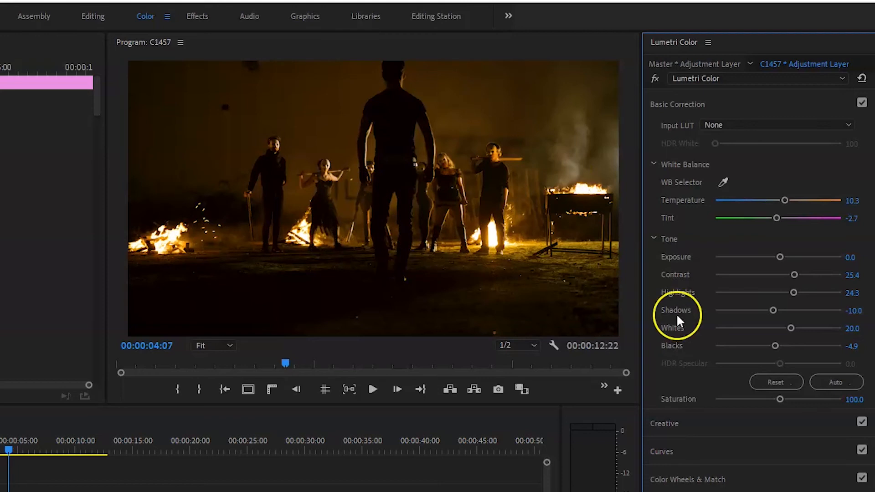
- Set the Basic Correction Saturation to 105, try a stronger value of about 154.6, and bring it back down
click(858, 398)
text(105)
key(Return)
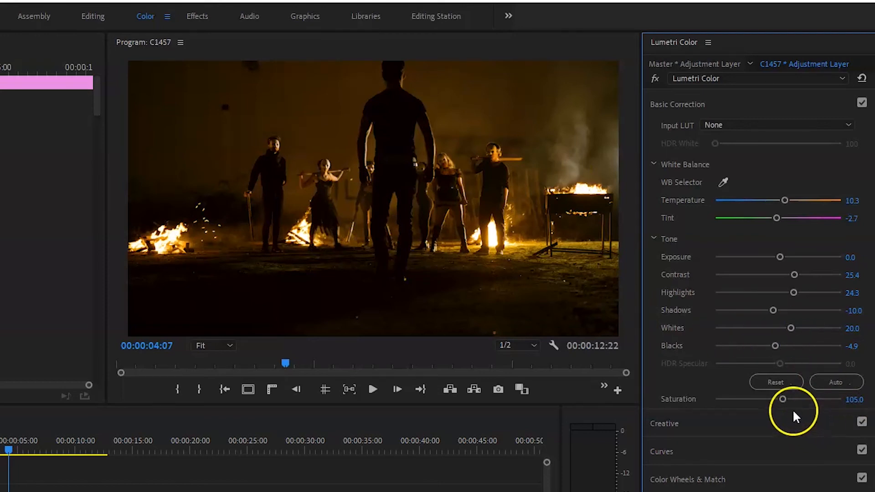
drag(783, 399, 812, 400)
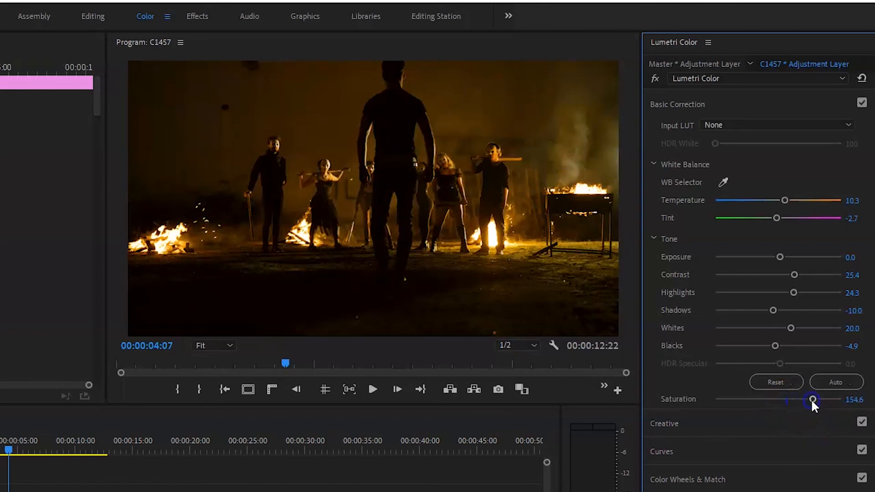
drag(819, 399, 770, 400)
- On the master RGB curve, nudge the black and white end points slightly and add a slightly raised midpoint
click(669, 451)
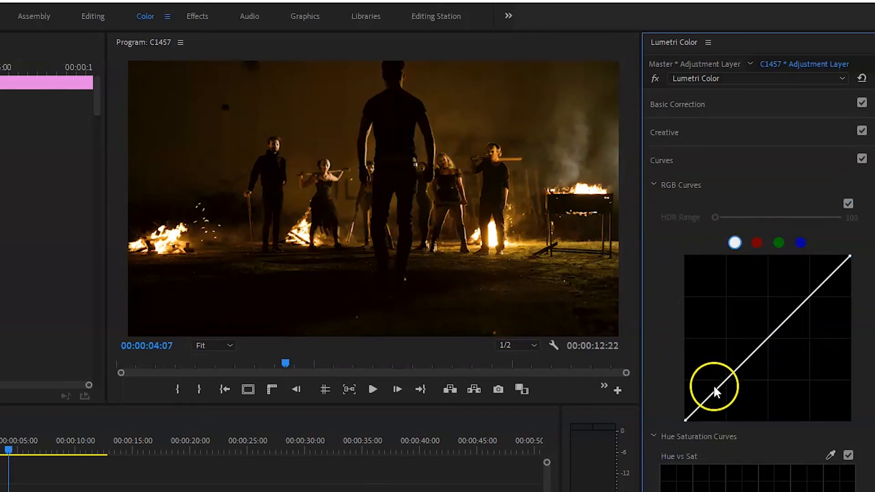
drag(685, 420, 686, 421)
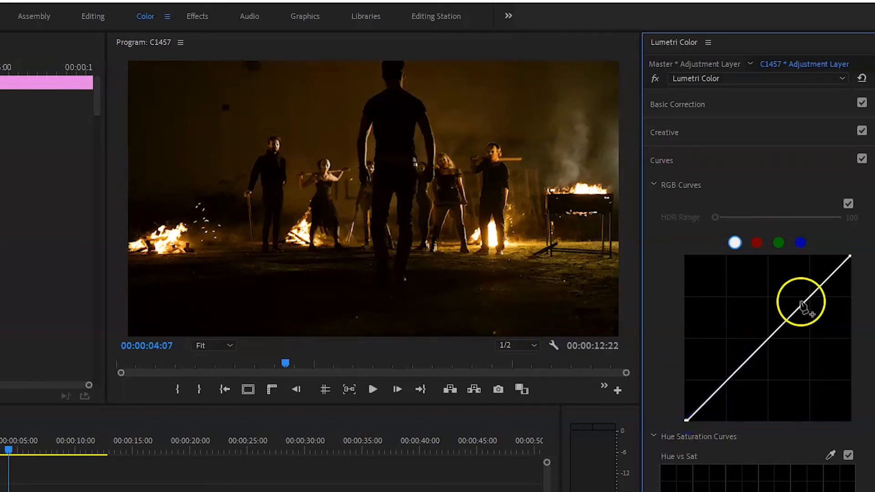
drag(851, 256, 850, 256)
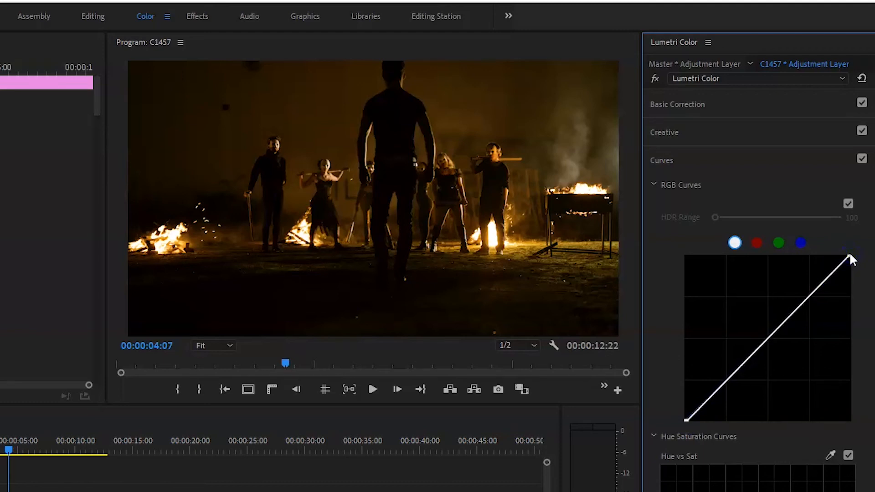
drag(874, 213, 874, 224)
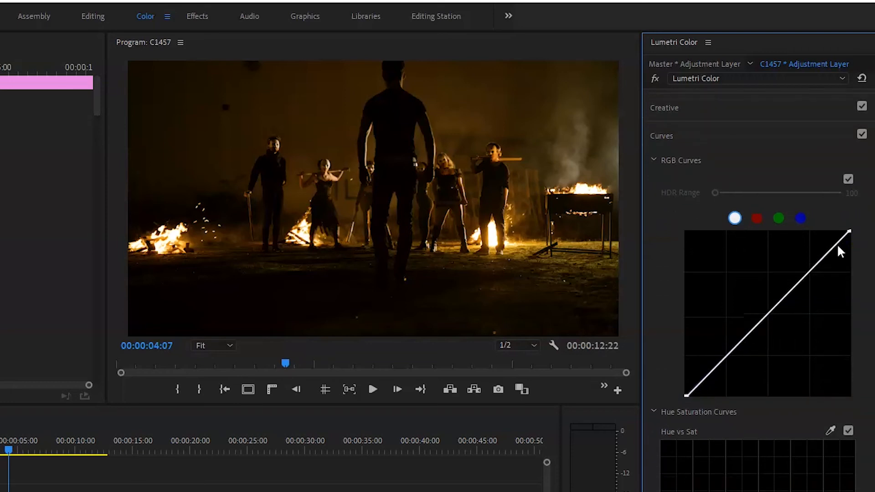
click(767, 313)
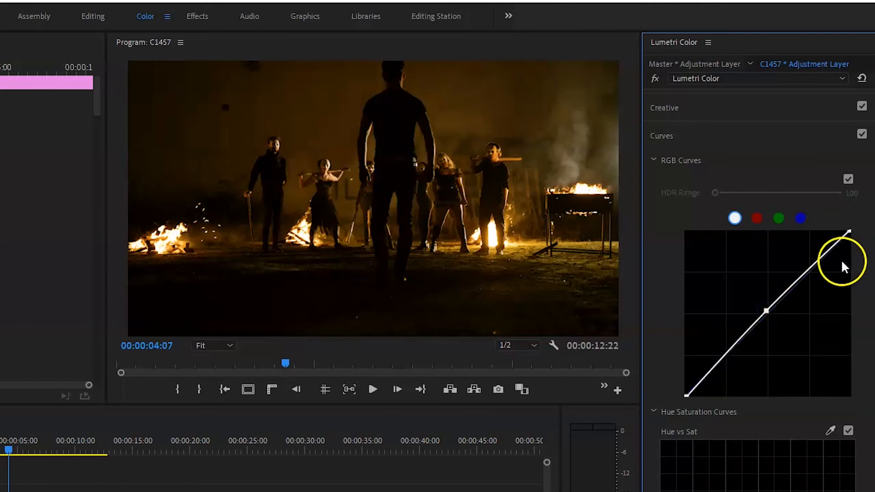
- Add shadow and highlight points to the Luma vs Sat curve, slightly lowering highlight saturation and slightly raising shadow saturation
scroll(841, 259, down, 8)
click(693, 301)
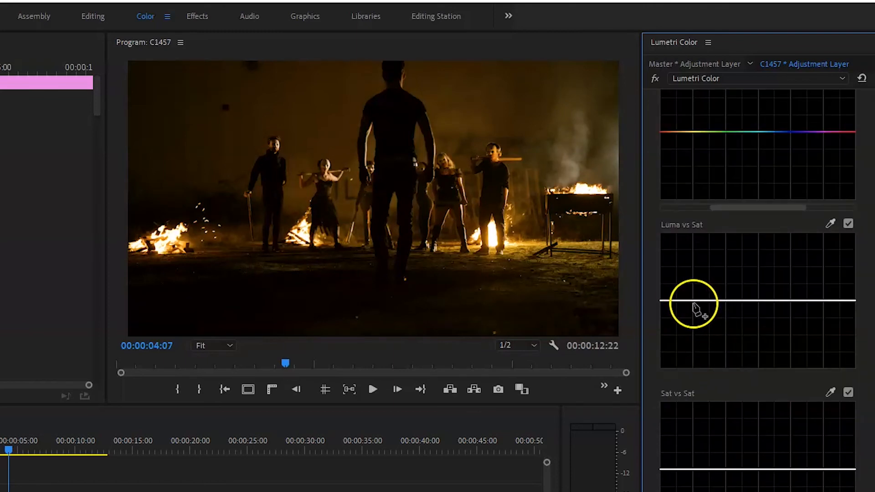
click(788, 301)
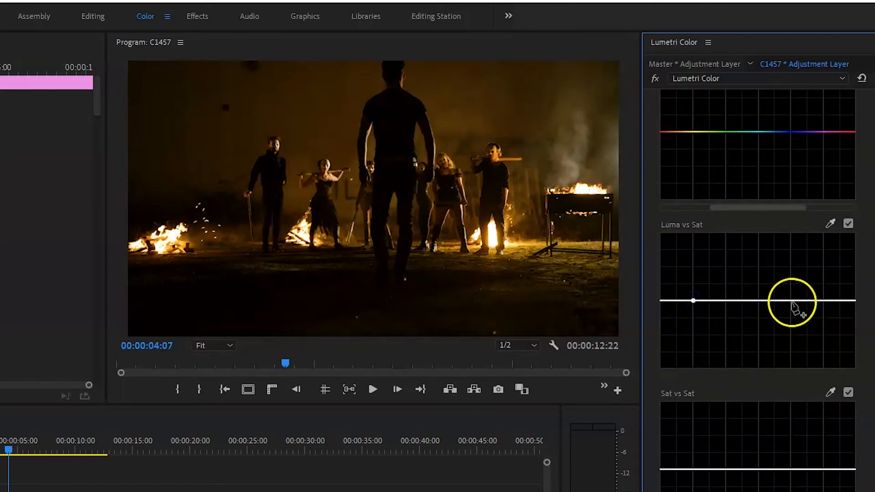
drag(792, 302, 792, 313)
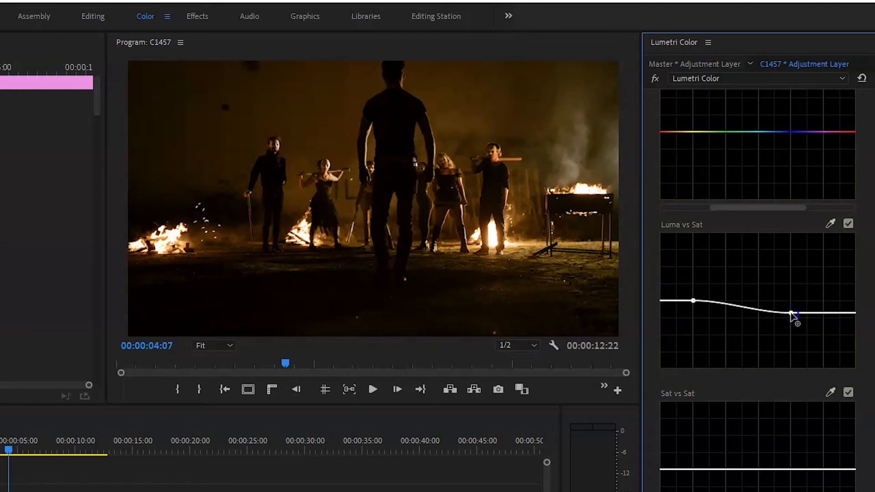
mouse_move(792, 314)
mouse_down()
mouse_move(791, 286)
mouse_move(791, 309)
mouse_up()
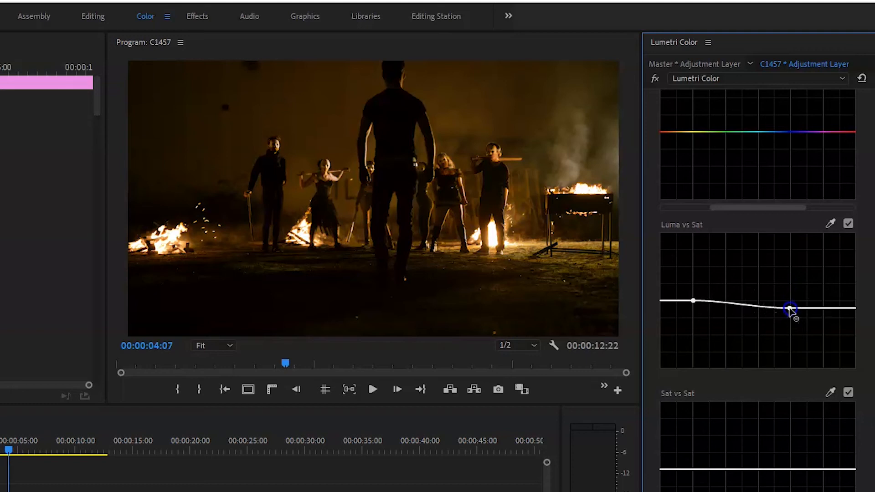
mouse_move(693, 300)
mouse_down()
mouse_move(693, 275)
mouse_move(694, 319)
mouse_move(688, 263)
mouse_move(688, 324)
mouse_move(688, 297)
mouse_up()
- With the color wheels, tint the highlights slightly toward blue and slightly darken the midtones and shadows
drag(867, 355, 872, 465)
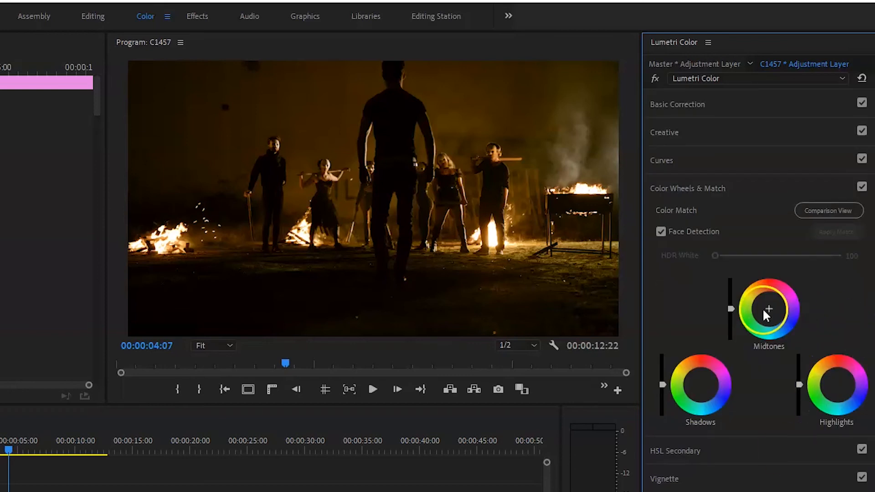
drag(840, 383, 874, 420)
drag(769, 308, 733, 329)
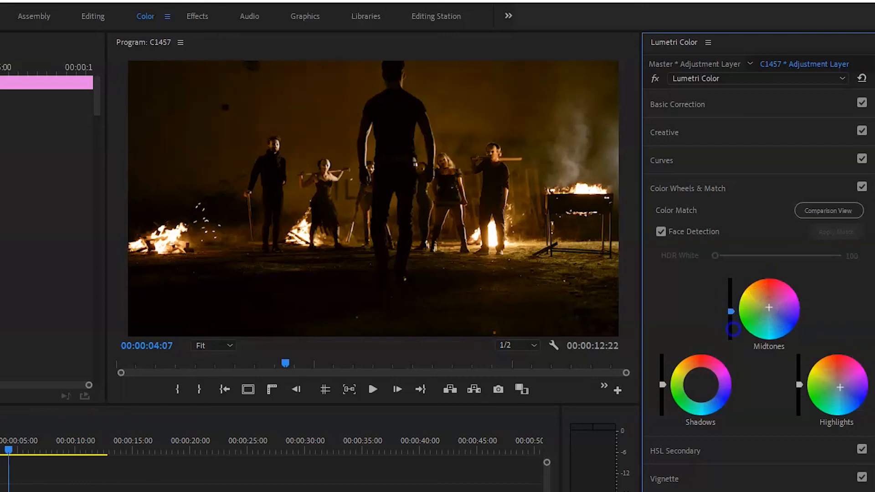
click(662, 385)
drag(661, 392, 661, 419)
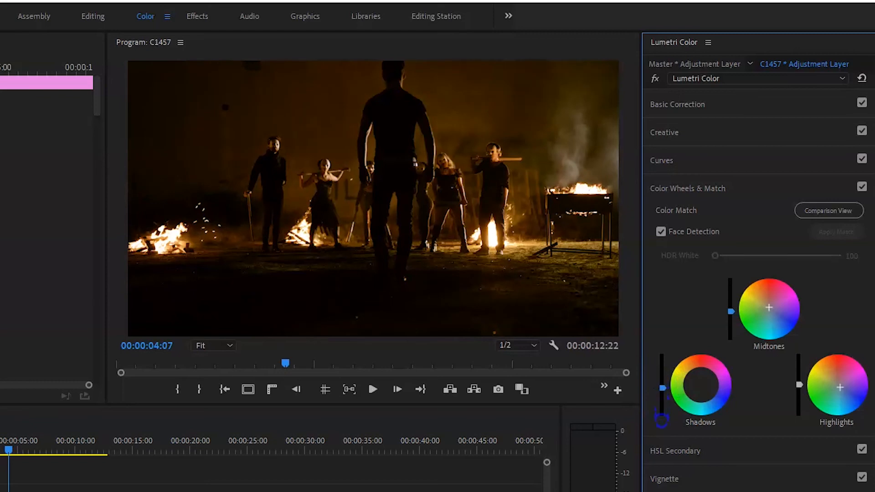
- With the color wheels, tint the shadows slightly toward green, nudge the highlights slightly further toward blue, and slightly brighten the midtones and shadows
mouse_move(701, 387)
mouse_down()
mouse_move(680, 404)
mouse_move(699, 388)
mouse_up()
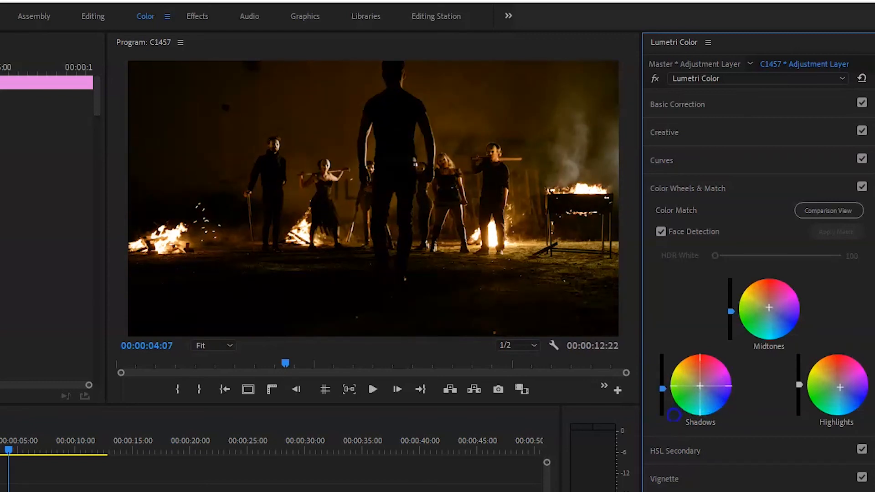
mouse_move(839, 390)
mouse_down()
mouse_move(851, 405)
mouse_move(841, 390)
mouse_up()
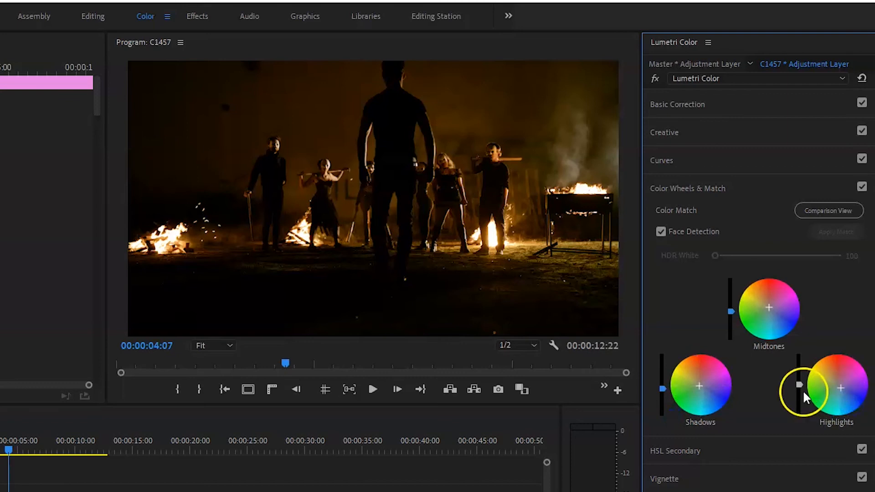
drag(731, 312, 731, 310)
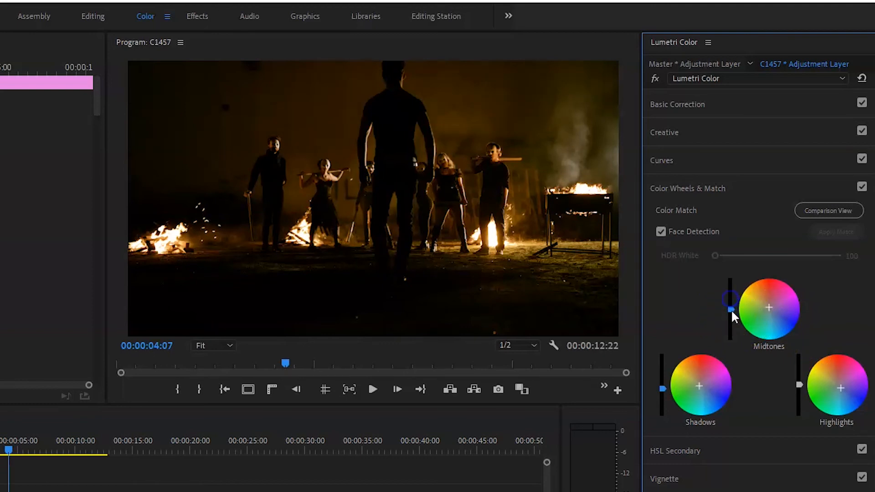
drag(664, 387, 663, 369)
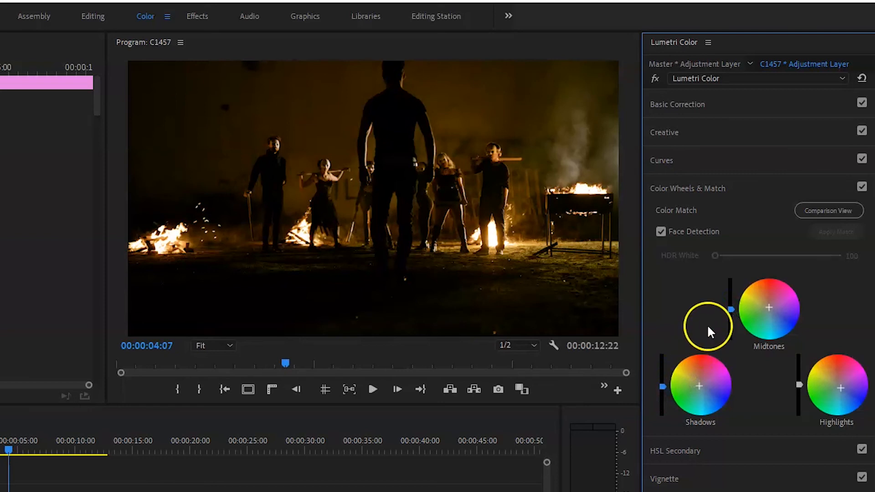
- Raise the midtone, shadow and highlight brightness a little more and fine-tune the highlight tint toward blue
drag(733, 312, 728, 308)
click(662, 385)
click(800, 385)
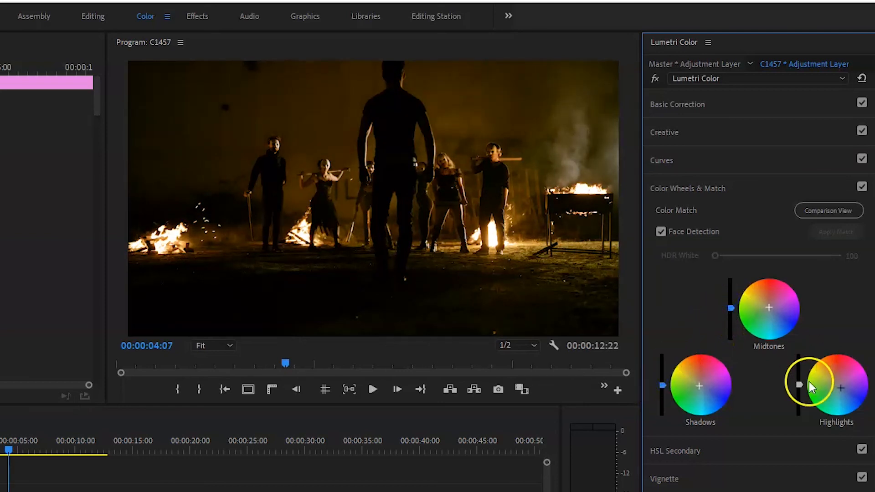
drag(800, 384, 800, 377)
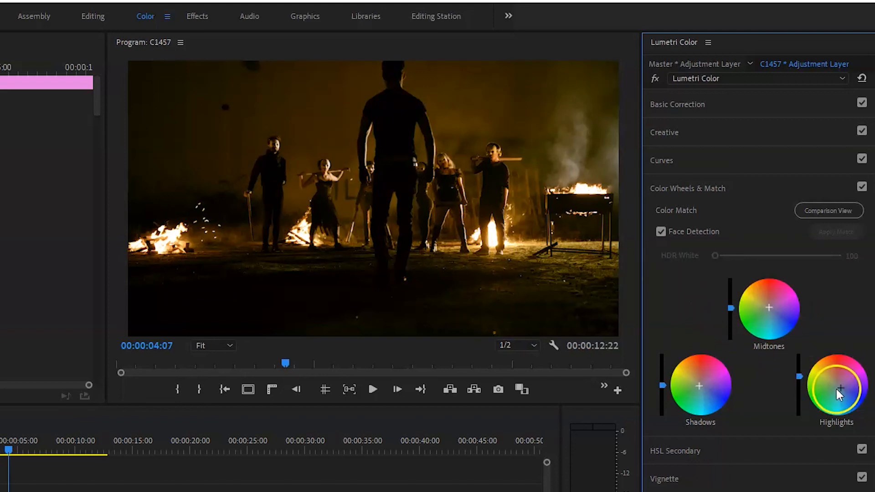
drag(841, 392, 864, 420)
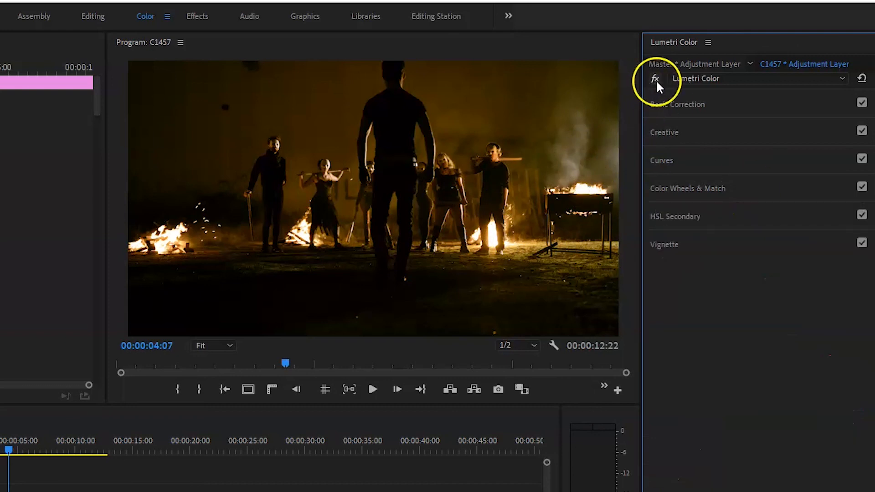
- Switch the Lumetri Color effect off and on repeatedly to compare the frame before and after grading
click(655, 79)
click(656, 79)
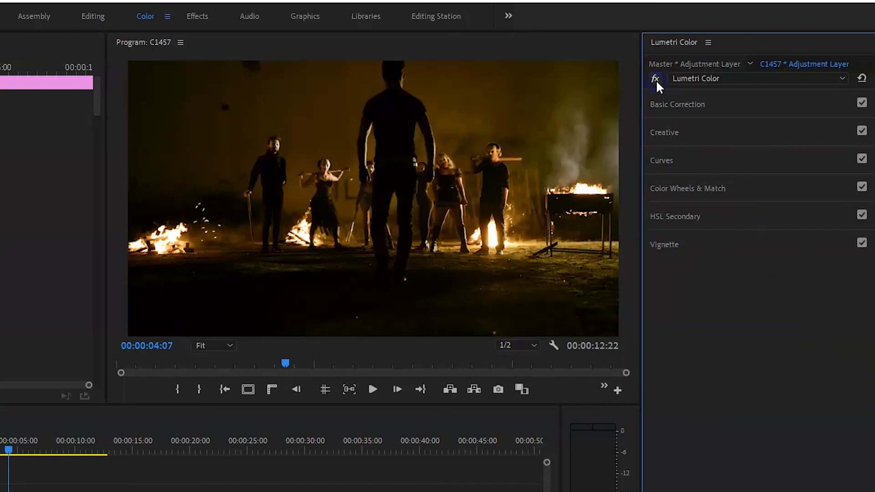
click(656, 80)
click(655, 81)
click(655, 80)
click(656, 80)
click(655, 81)
click(656, 80)
click(655, 80)
- Add a slight dark vignette with an Amount of about -0.3 and a Feather of about 70.8
click(667, 239)
drag(776, 266, 763, 267)
drag(770, 266, 771, 266)
drag(780, 319, 804, 320)
- Bypass and re-enable the Lumetri Color effect to check the grade with the vignette applied
click(657, 79)
click(656, 78)
click(656, 78)
click(656, 79)
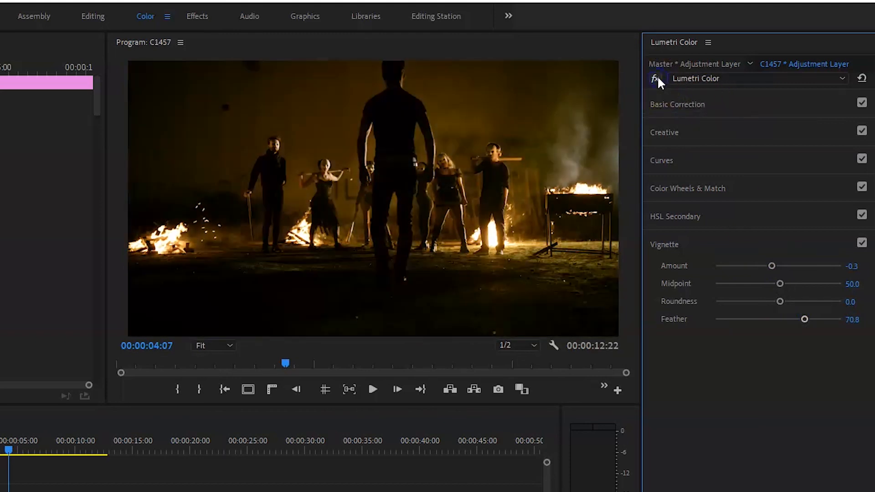
- Set the vignette Amount to 0 and compare the frame with the Lumetri Color effect off and on
click(851, 266)
text(-)
text(0)
key(Return)
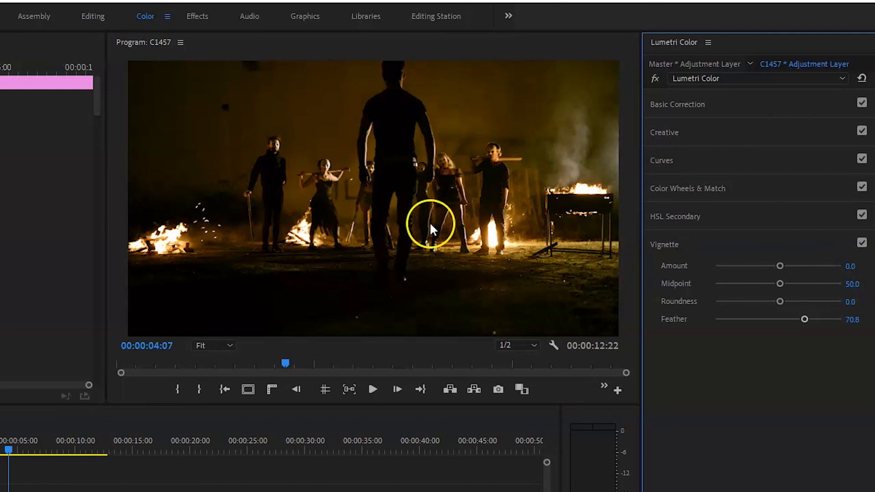
click(669, 243)
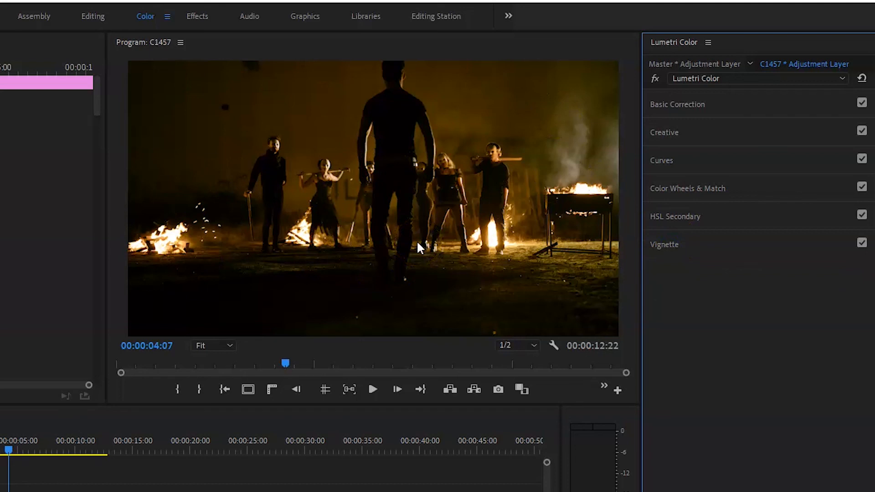
click(656, 78)
click(656, 78)
- Try the Creative look at an Intensity of 30, and set it back to 60
click(677, 104)
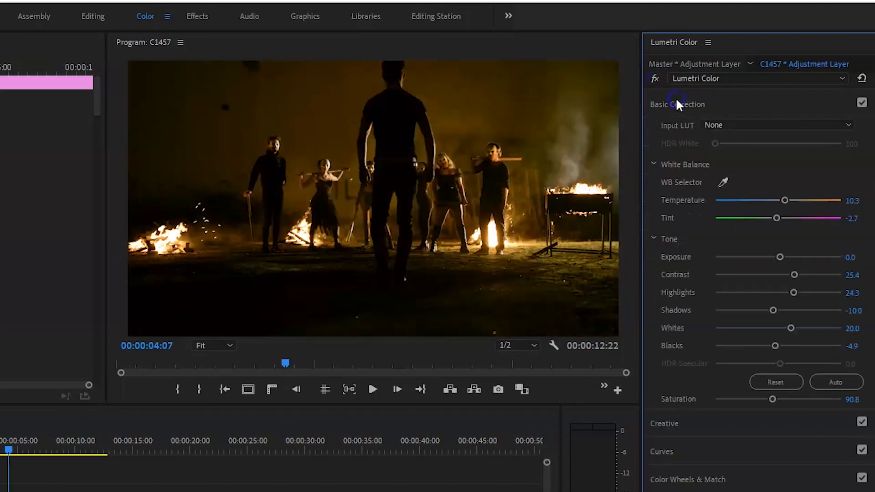
click(719, 415)
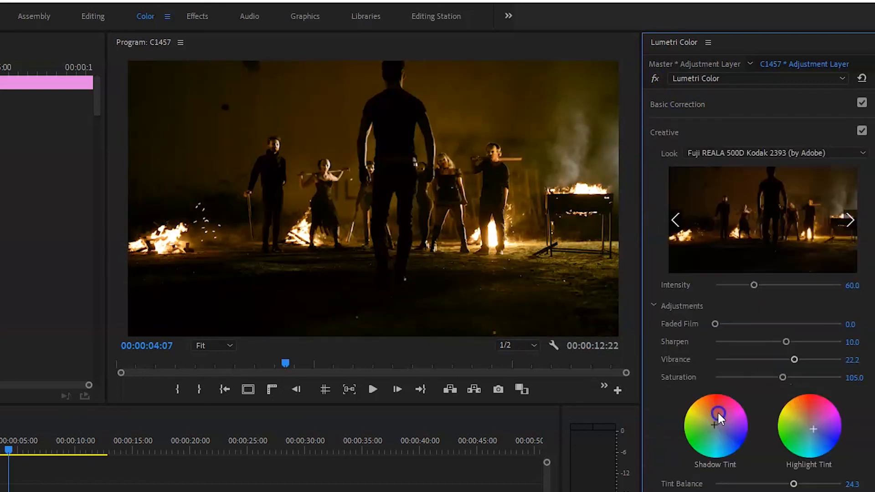
click(853, 285)
text(30)
key(Return)
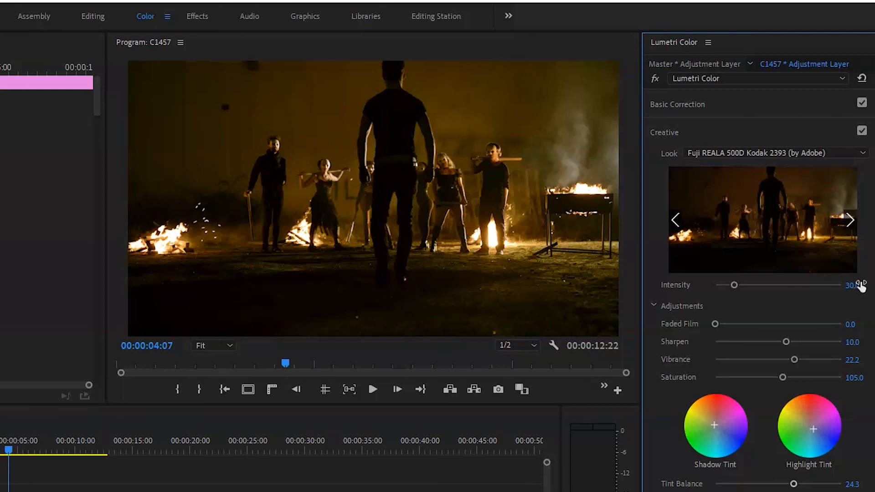
click(850, 286)
text(60)
key(Return)
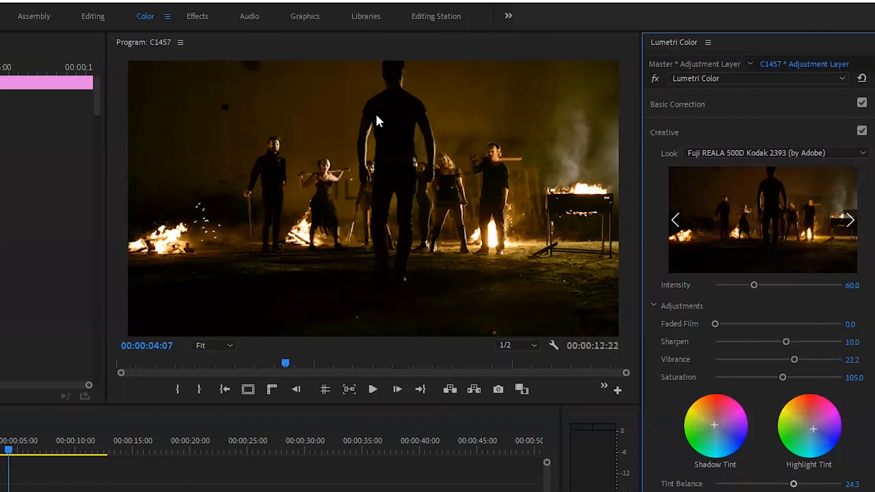